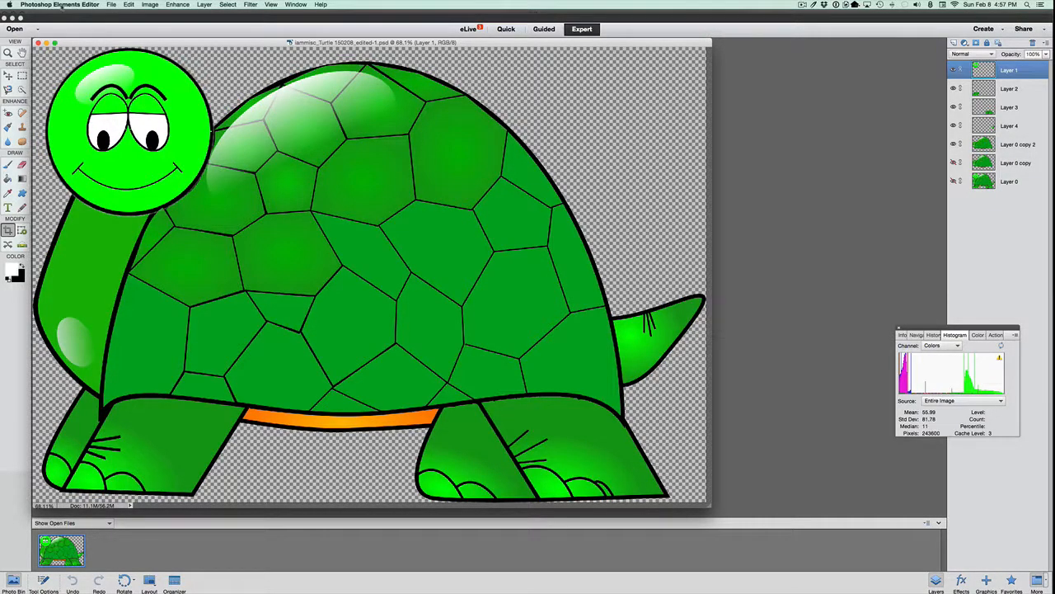
left_click(62, 5)
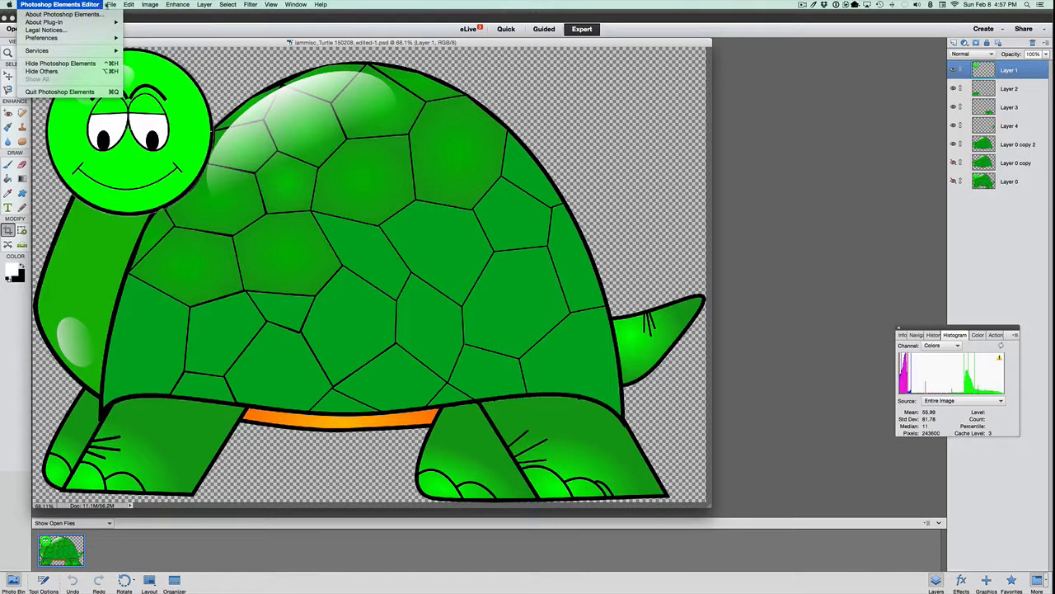
mouse_move(110, 5)
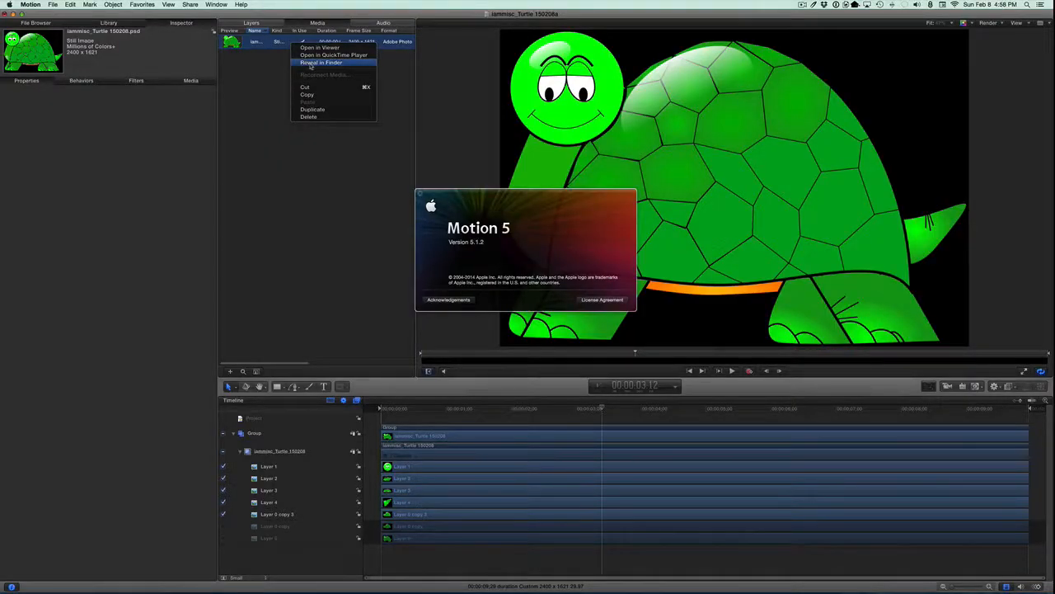
In Motion, reveal the imported iammisc_Turtle 150208.psd in Finder and close the Finder window.
left_click(310, 64)
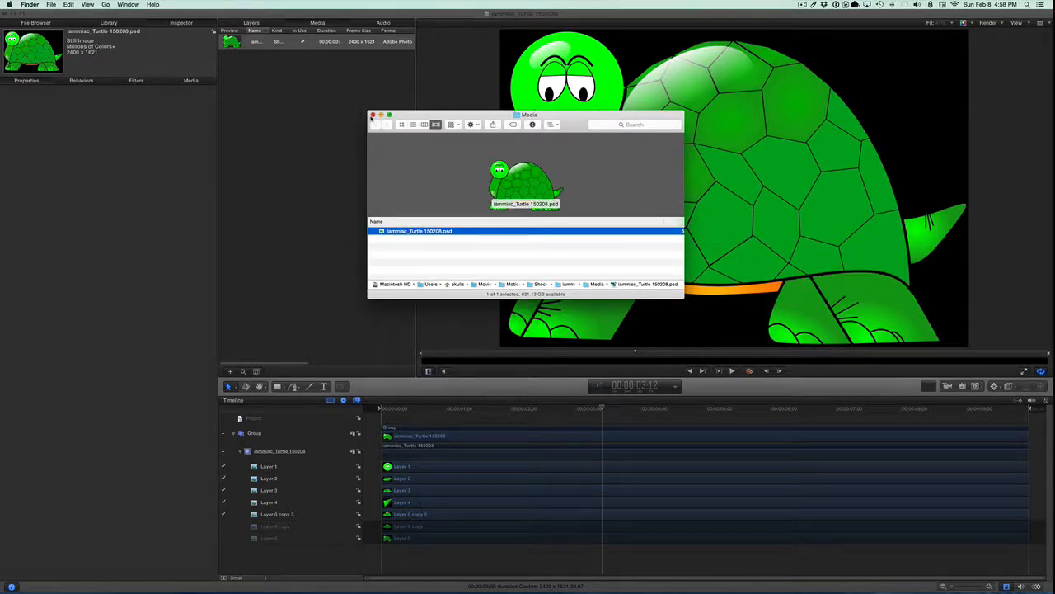
left_click(373, 114)
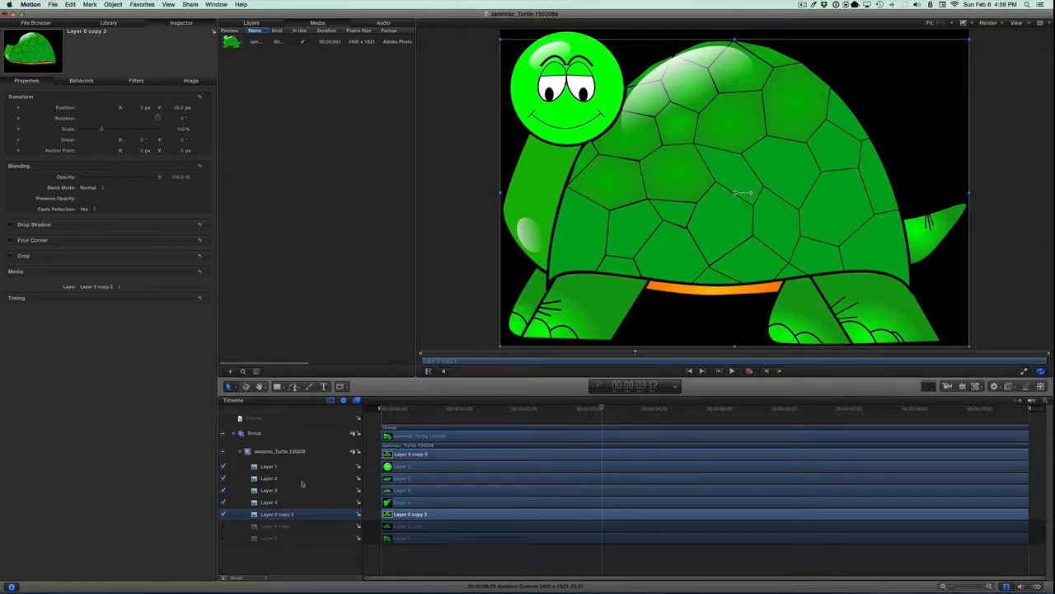
Solo Layer 0 copy 3, then Layers 4, 3, 2 and 1 one at a time to inspect each turtle part, and end the solo.
right_click(265, 518)
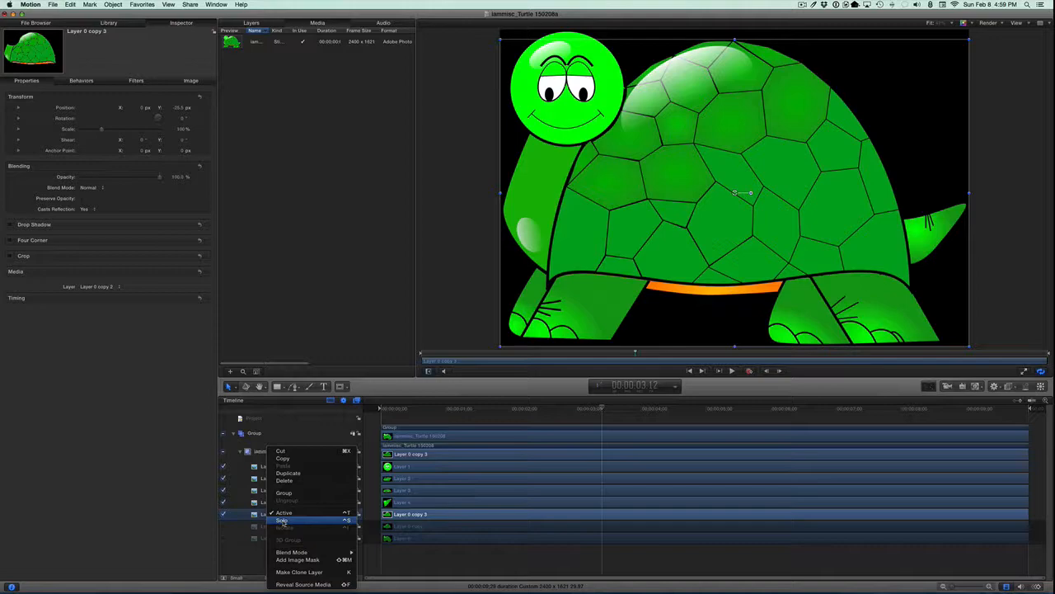
left_click(283, 520)
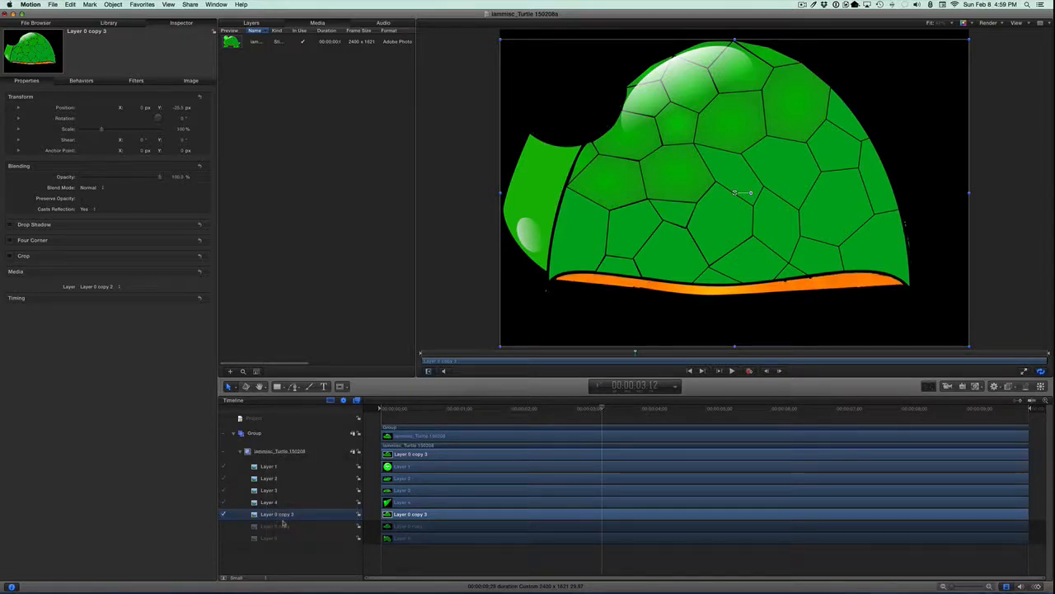
key("Up")
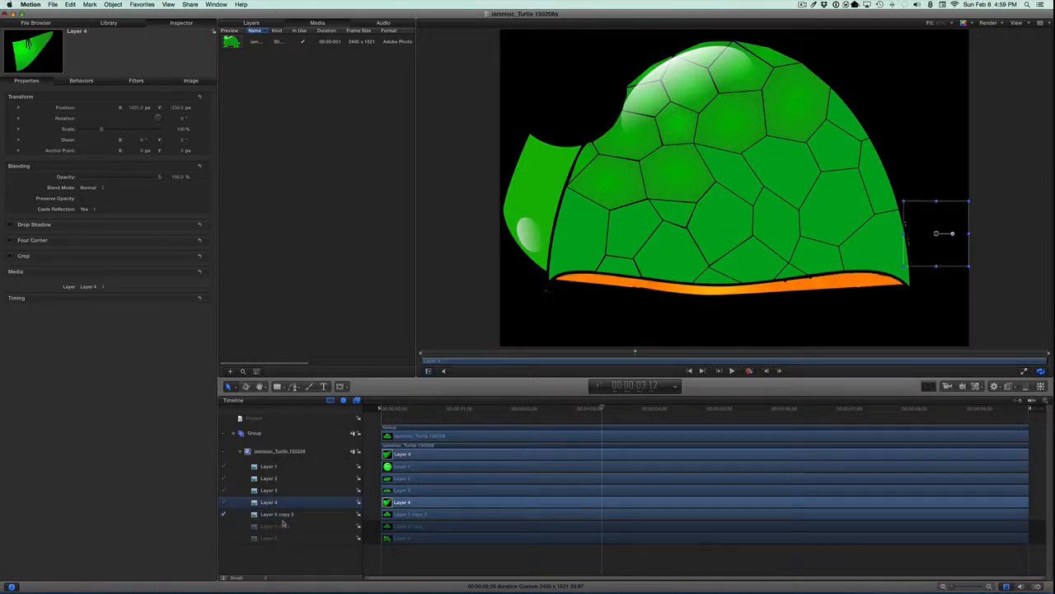
key("ctrl+s")
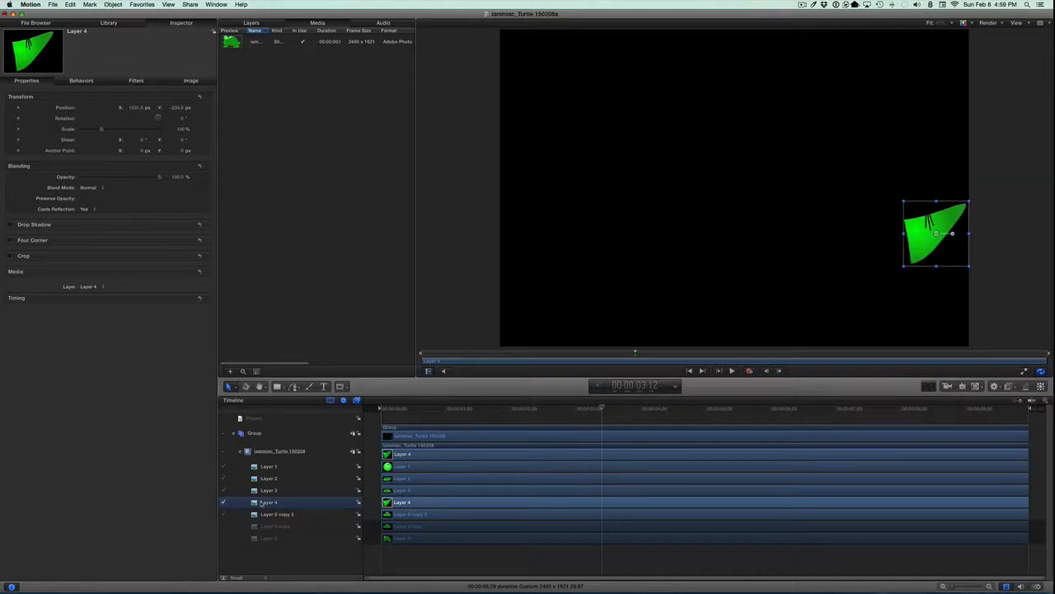
key("Up")
key("ctrl+s")
key("Up")
key("ctrl+s")
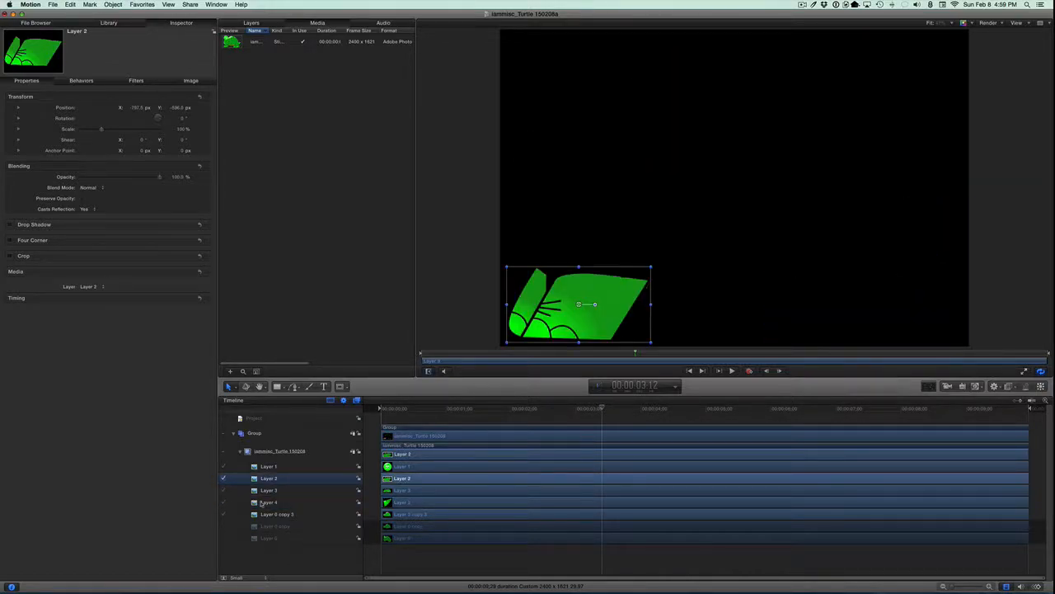
key("Up")
key("ctrl+s")
key("ctrl+s")
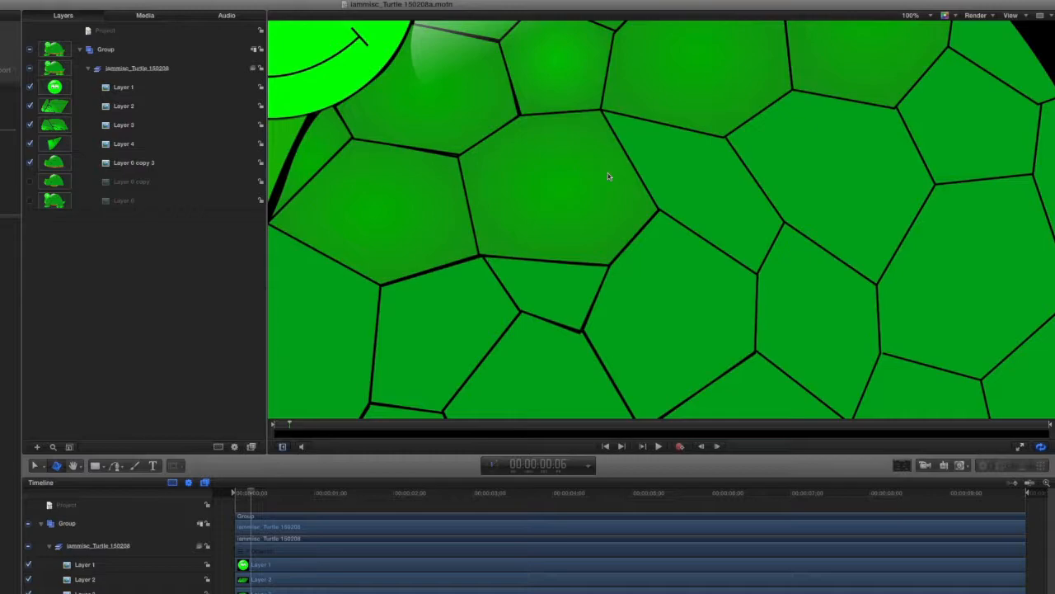
Fit the canvas to the viewer and toggle the visibility of Group, iammisc_Turtle 150208 and Layer 1 off and on.
left_click(911, 15)
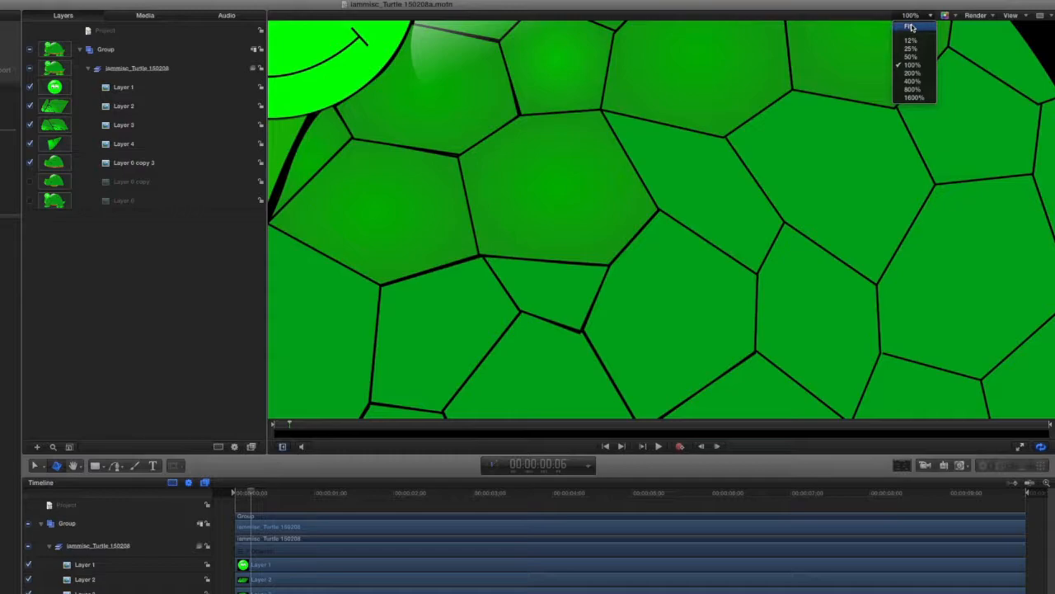
left_click(911, 27)
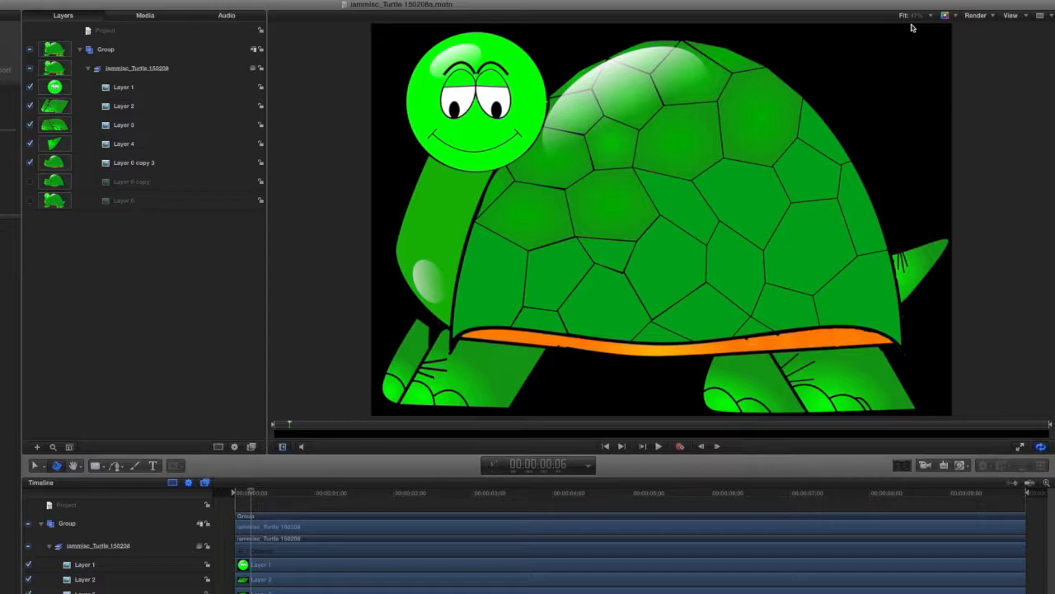
left_click(30, 51)
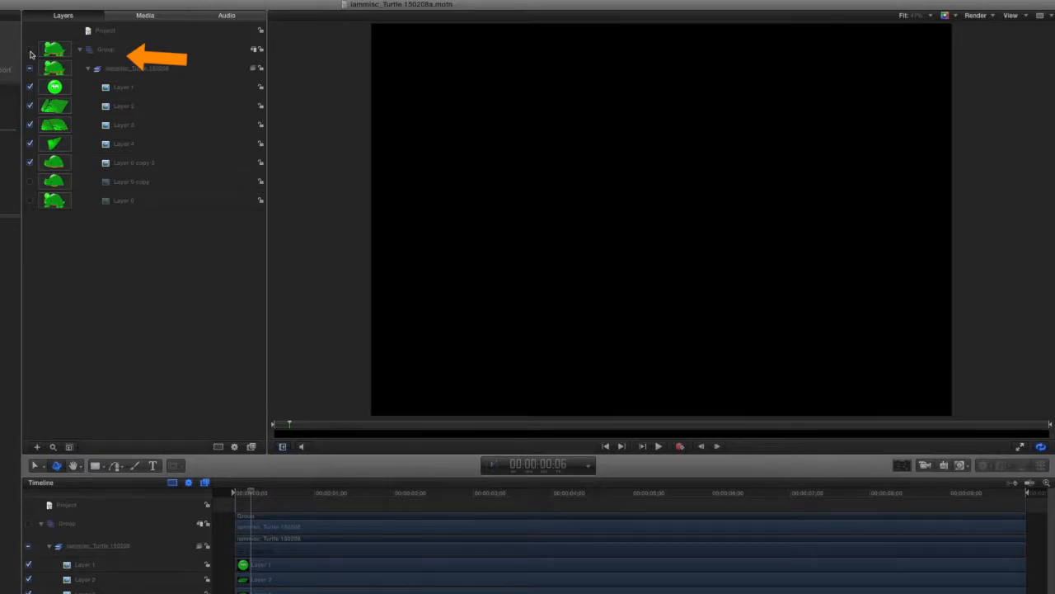
left_click(29, 51)
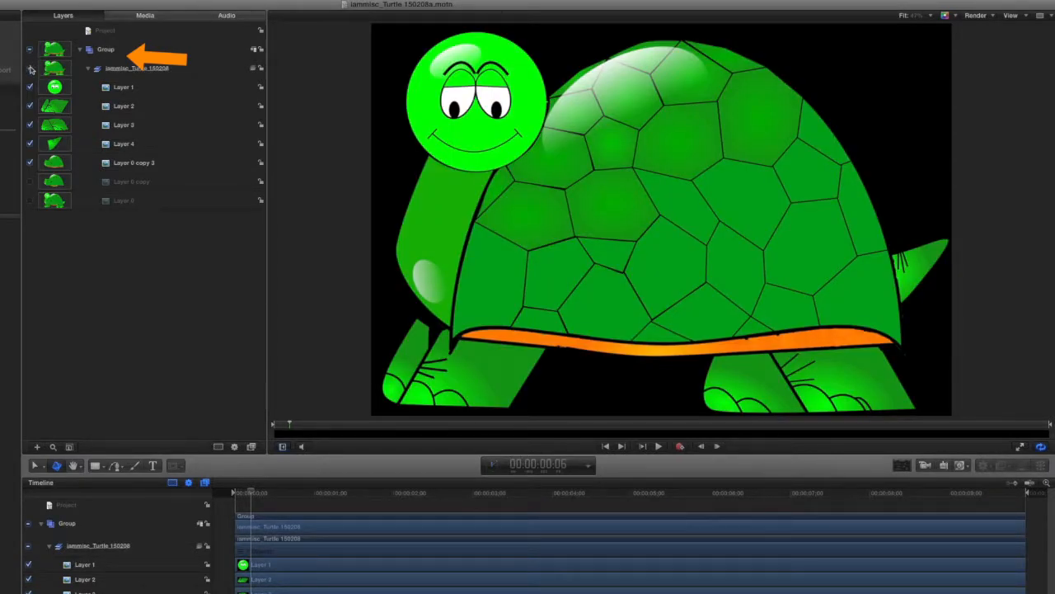
left_click(30, 70)
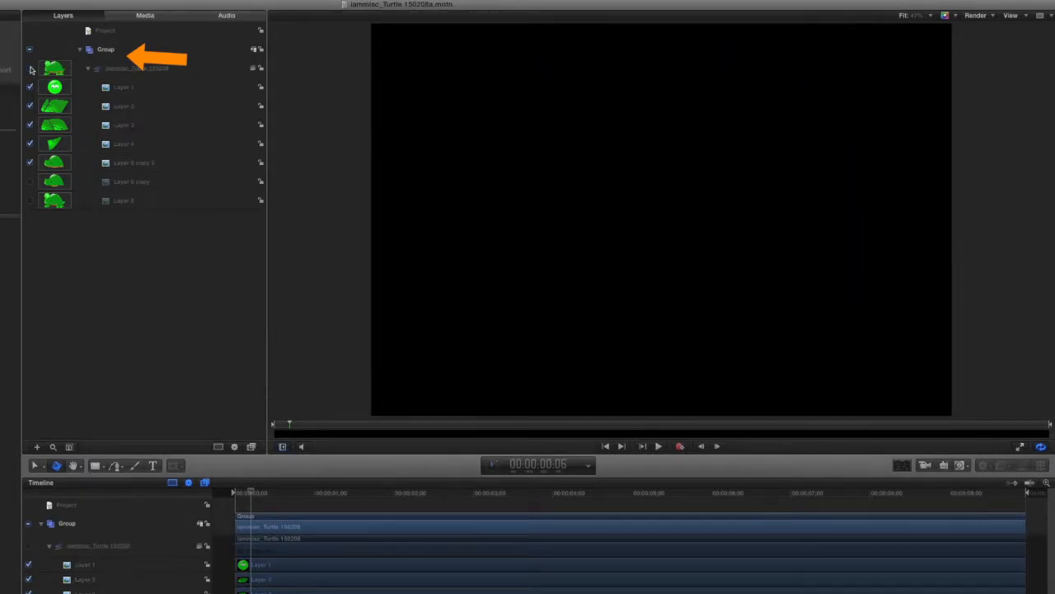
left_click(30, 69)
left_click(30, 87)
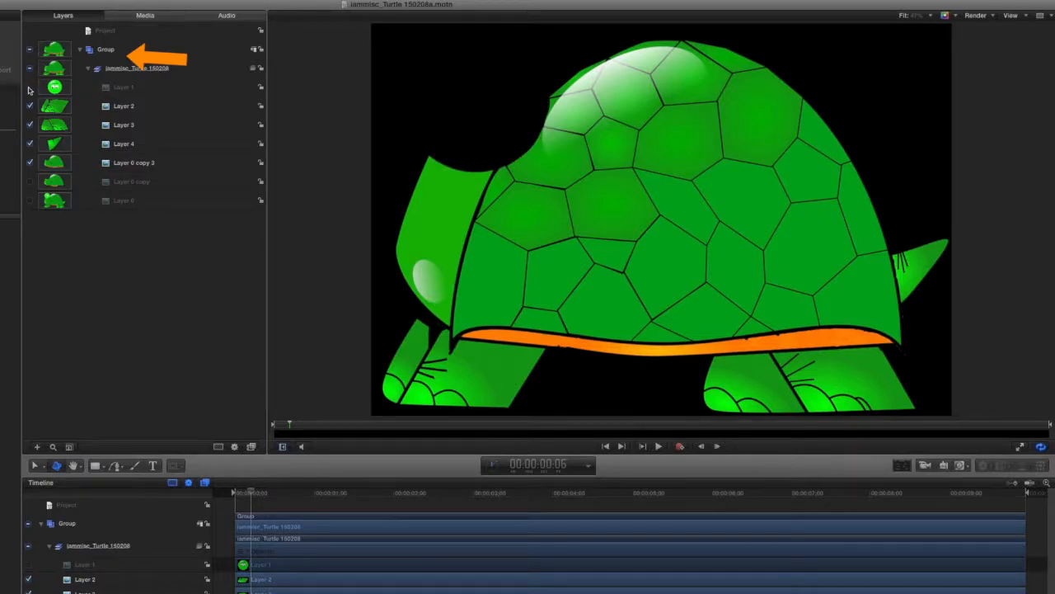
left_click(30, 86)
Show and hide the inactive Layer 0 copy and Layer 0 in turn to check their contents.
left_click(30, 182)
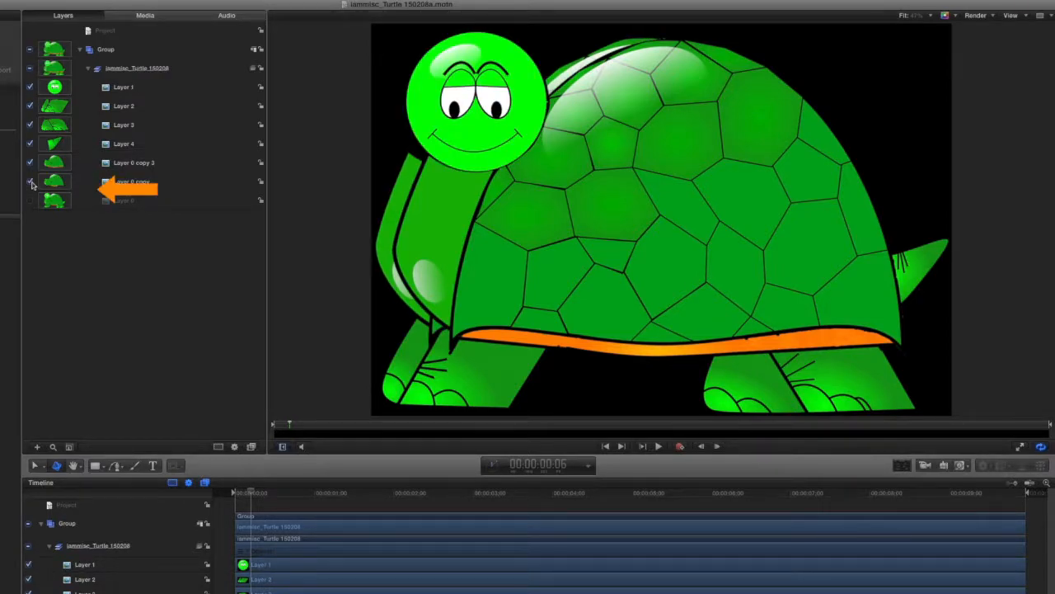
left_click(31, 183)
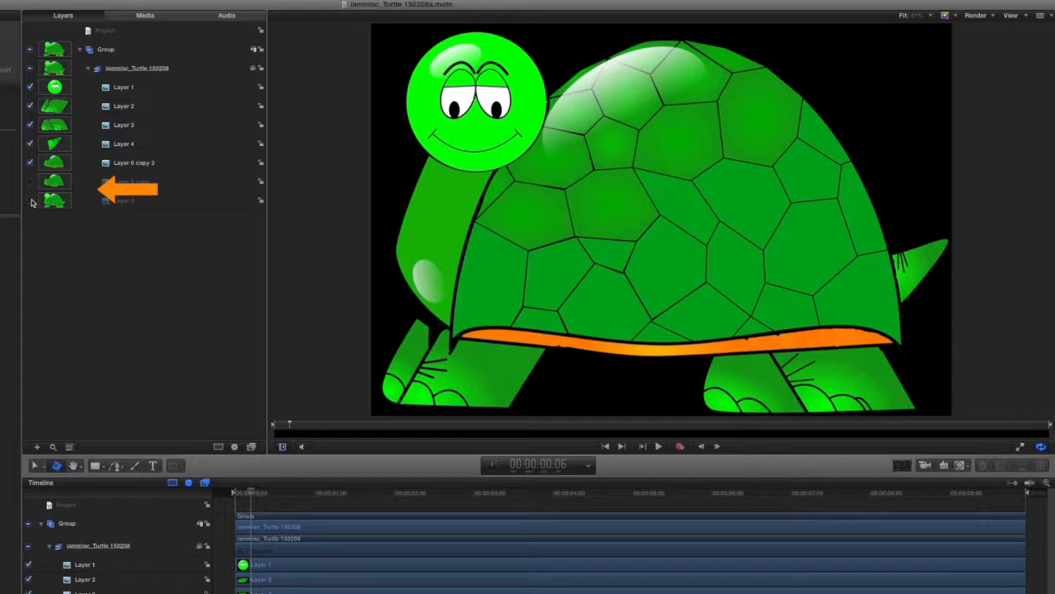
left_click(30, 200)
left_click(30, 201)
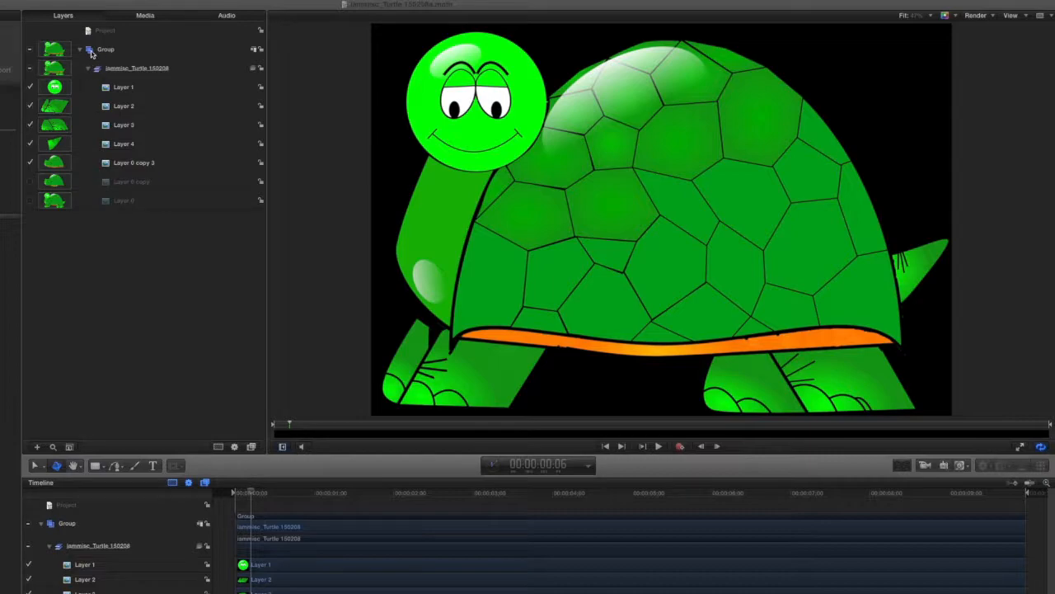
Turn the top-level Group into a 3D group and add a camera to the project.
left_click(92, 54)
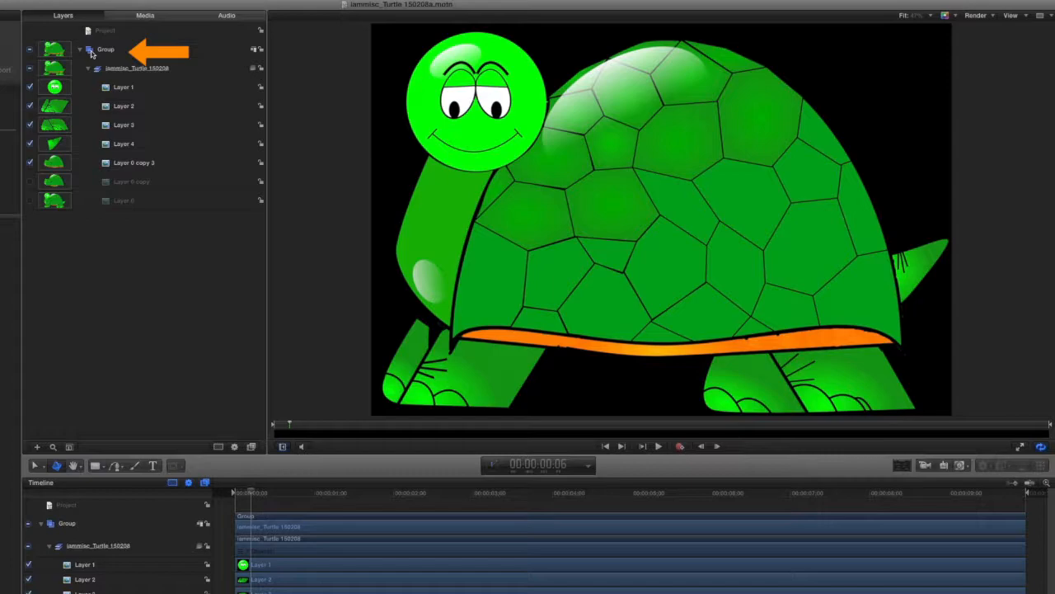
right_click(92, 54)
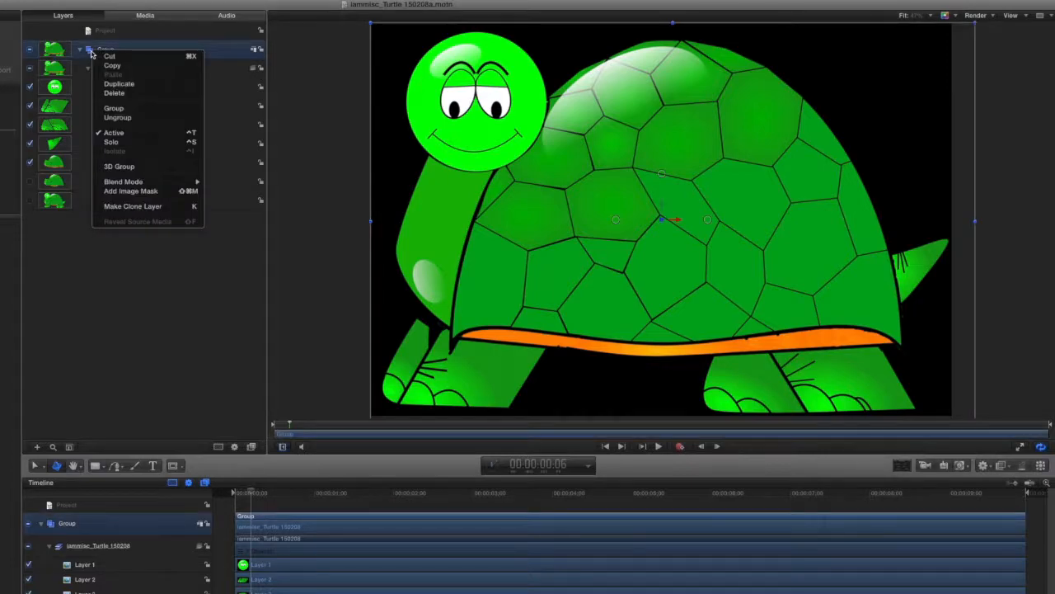
left_click(114, 167)
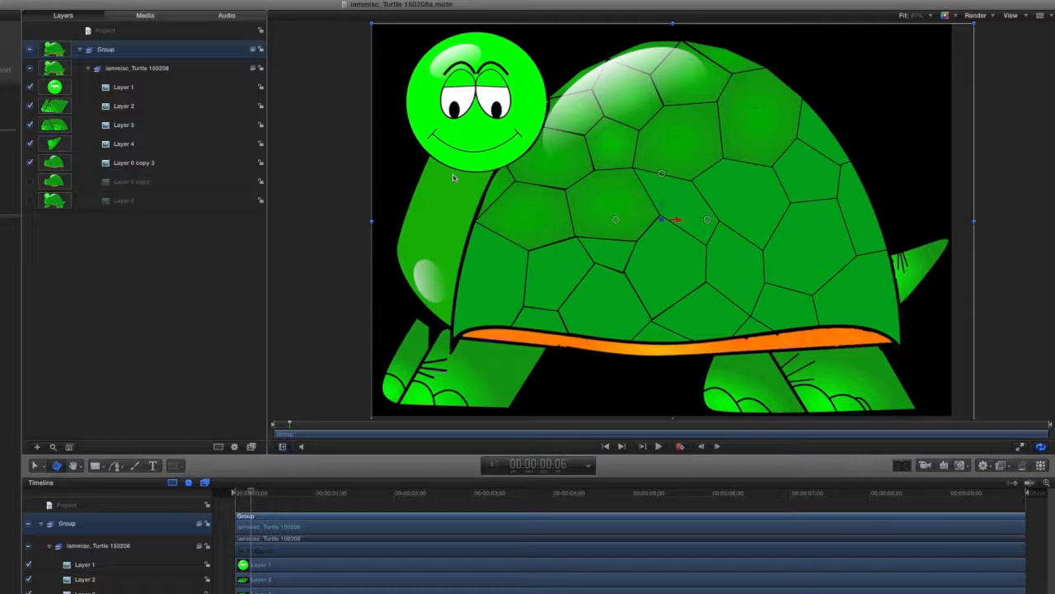
left_click(925, 465)
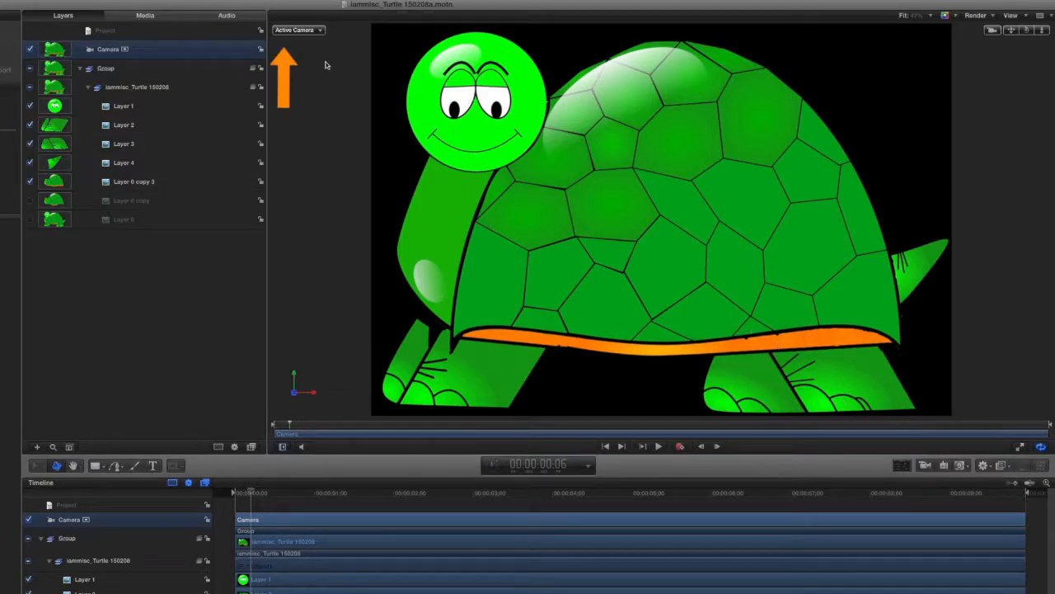
Check the scene in the Perspective view, return to Active Camera and dolly the camera back slightly from the turtle.
left_click(321, 31)
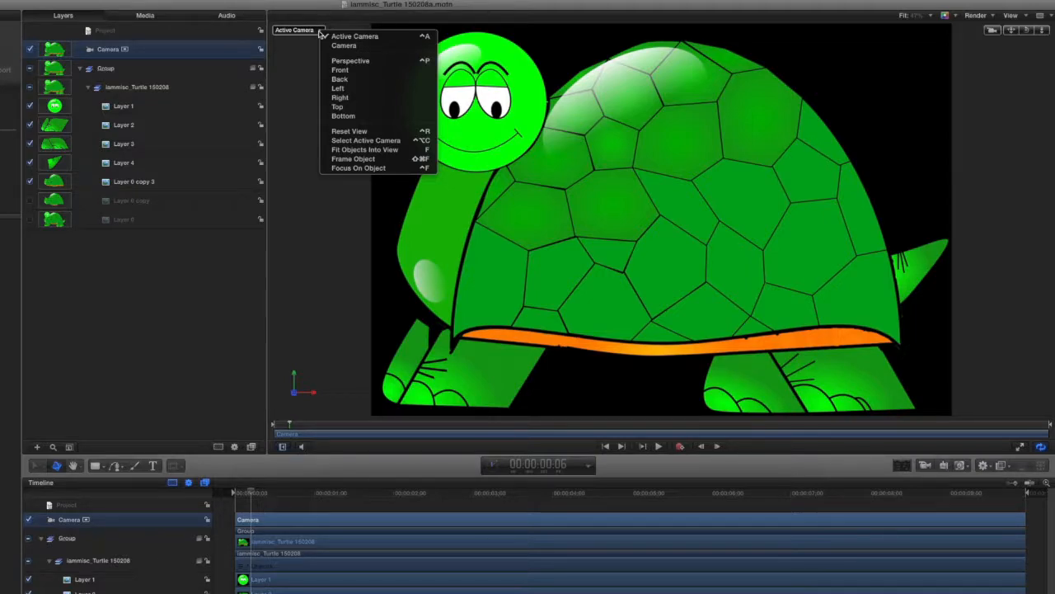
left_click(340, 61)
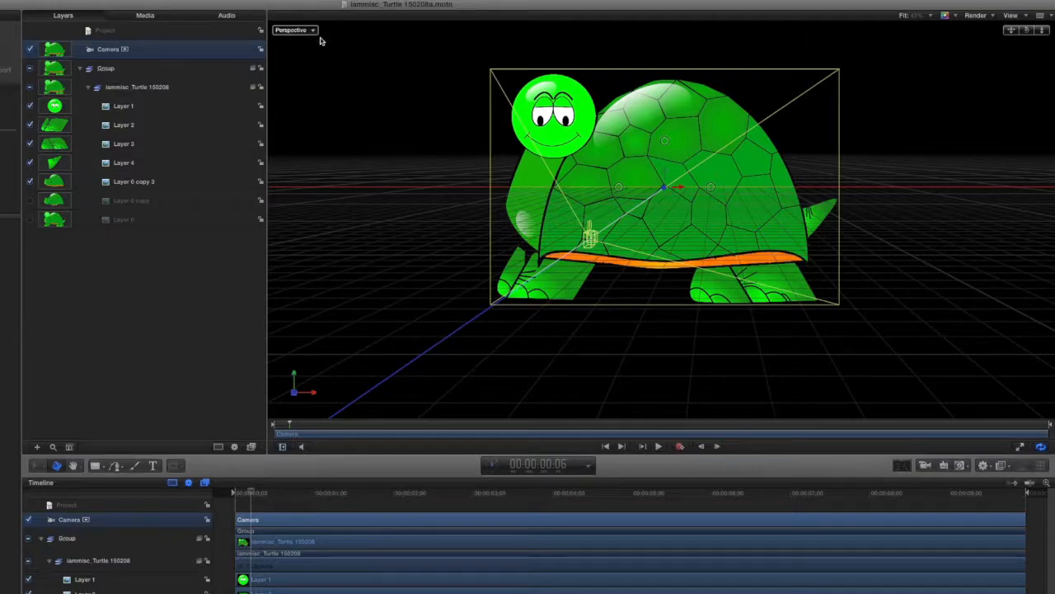
key("ctrl+a")
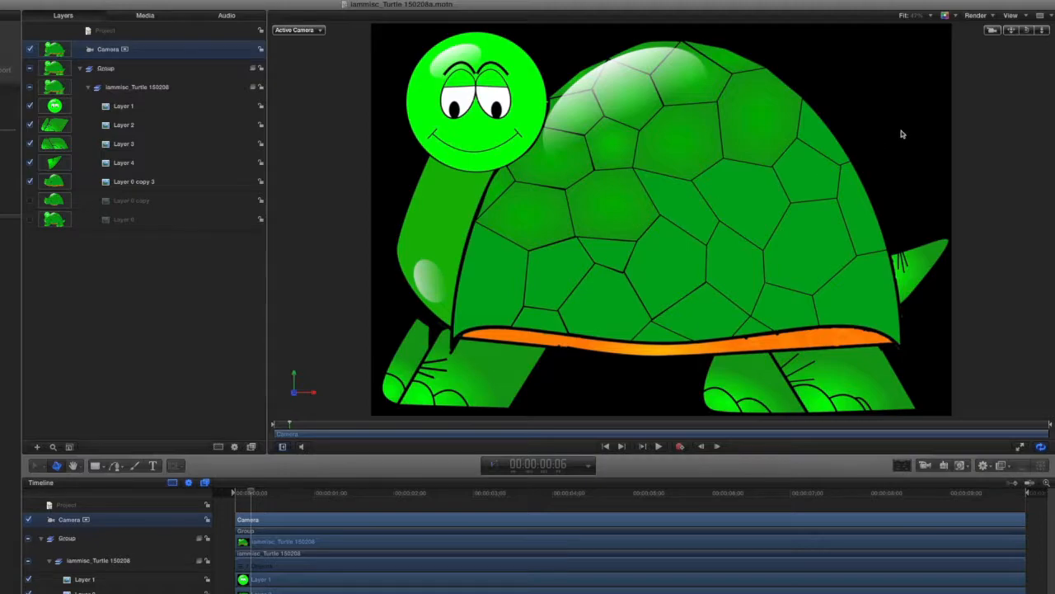
left_click(1041, 31)
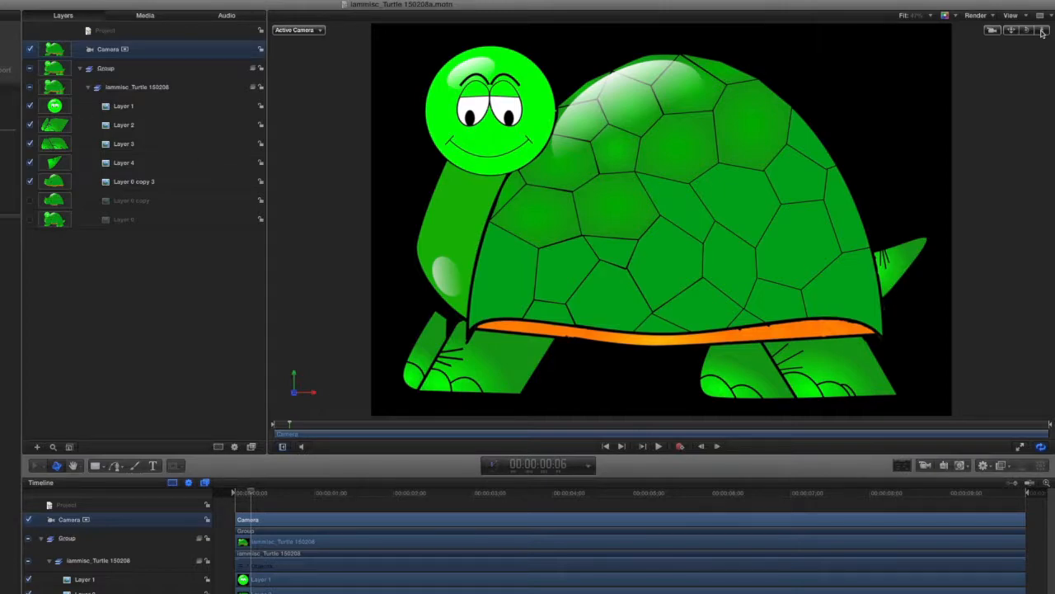
View the scene from the Front, Right and Bottom with the 3D compass, ending in the Perspective view.
mouse_move(292, 394)
left_click(294, 393)
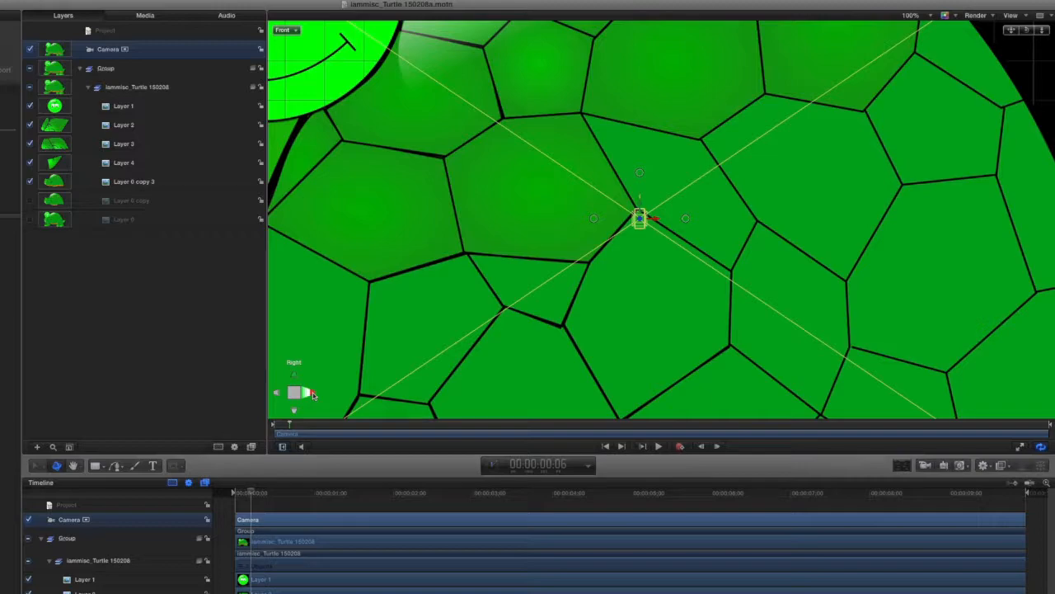
left_click(312, 394)
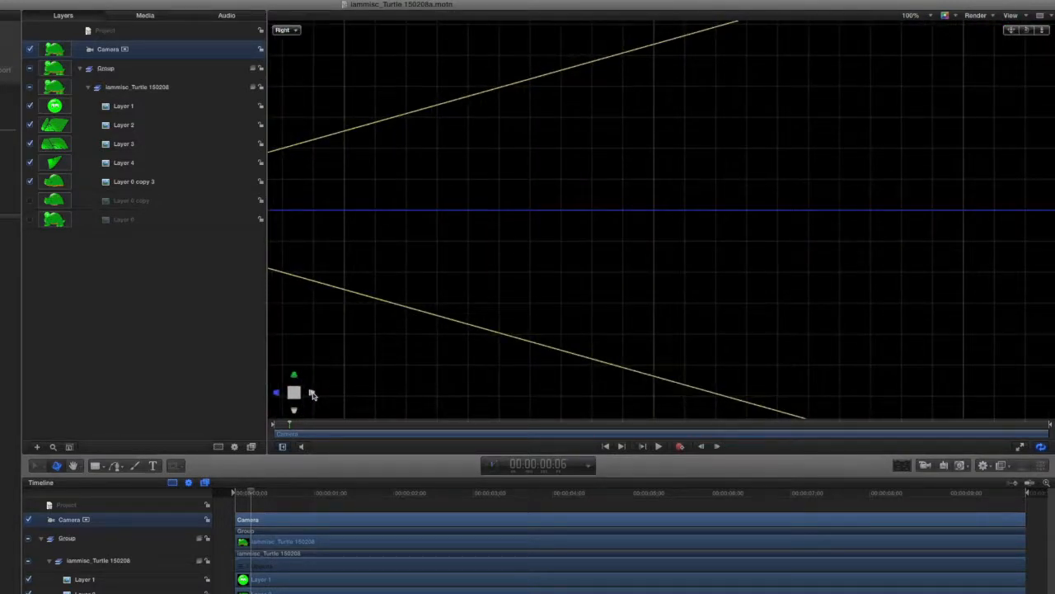
left_click(292, 410)
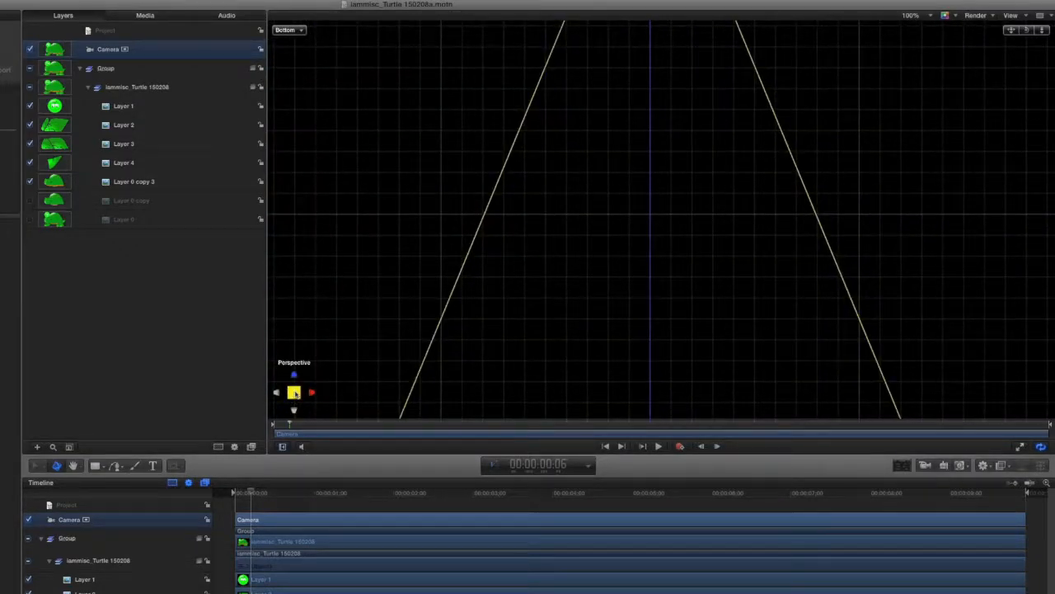
left_click(293, 394)
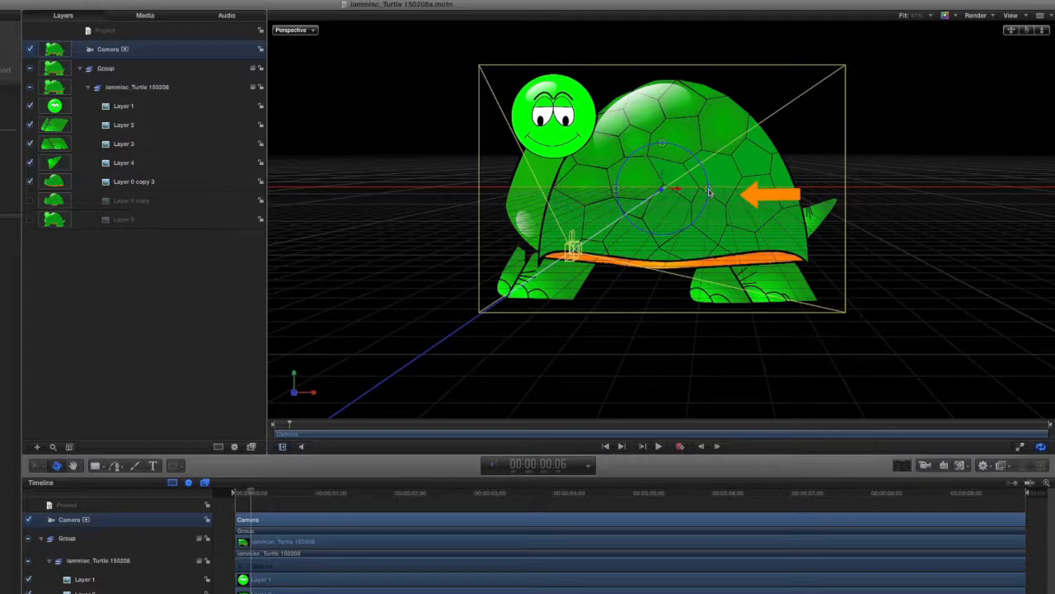
Rotate the camera around its axes and shift it vertically with its on-canvas 3D handles in the Perspective view.
mouse_move(709, 192)
left_mouse_down()
mouse_move(691, 223)
mouse_move(698, 192)
left_mouse_up()
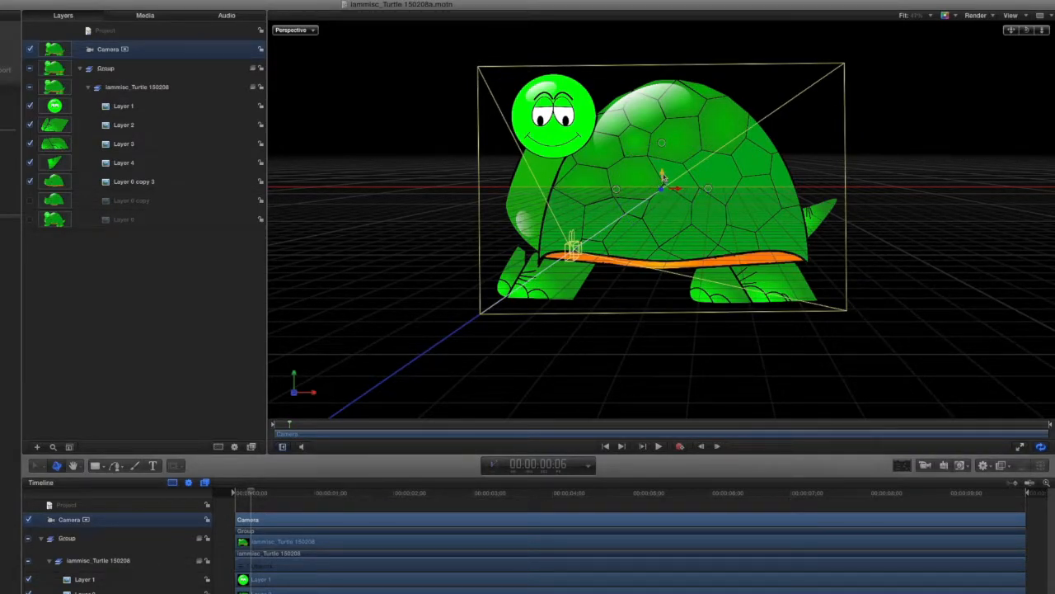
left_click_drag(662, 176, 688, 179)
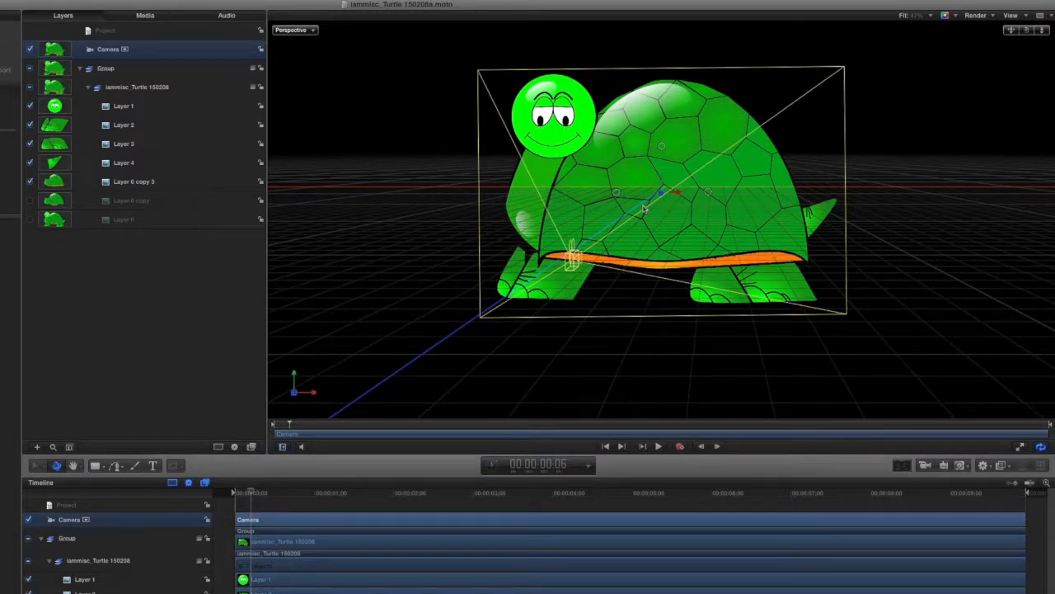
mouse_move(662, 148)
left_mouse_down()
mouse_move(651, 186)
mouse_move(653, 147)
left_mouse_up()
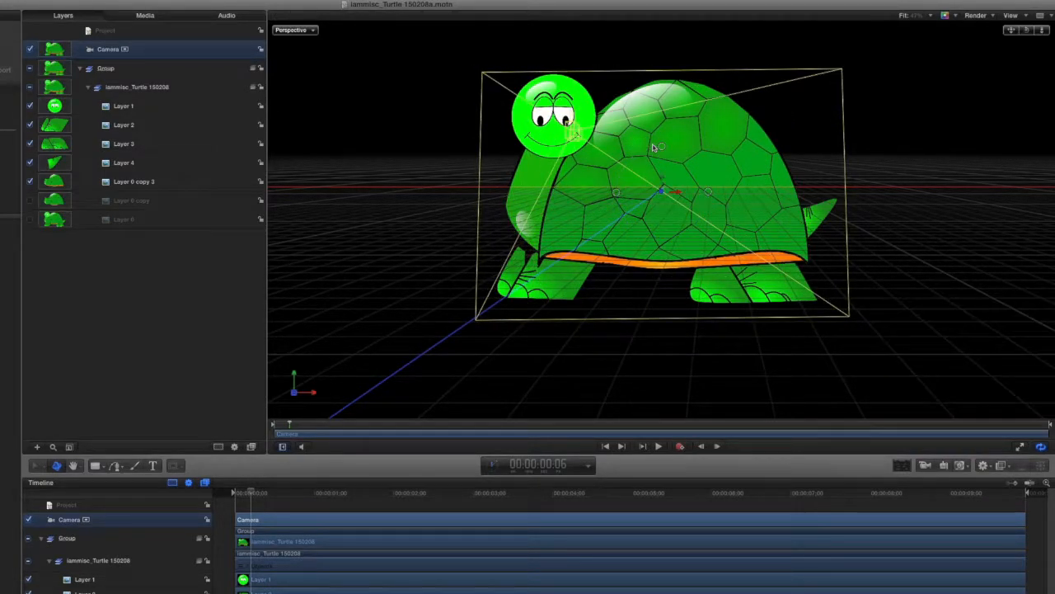
left_click_drag(616, 195, 619, 195)
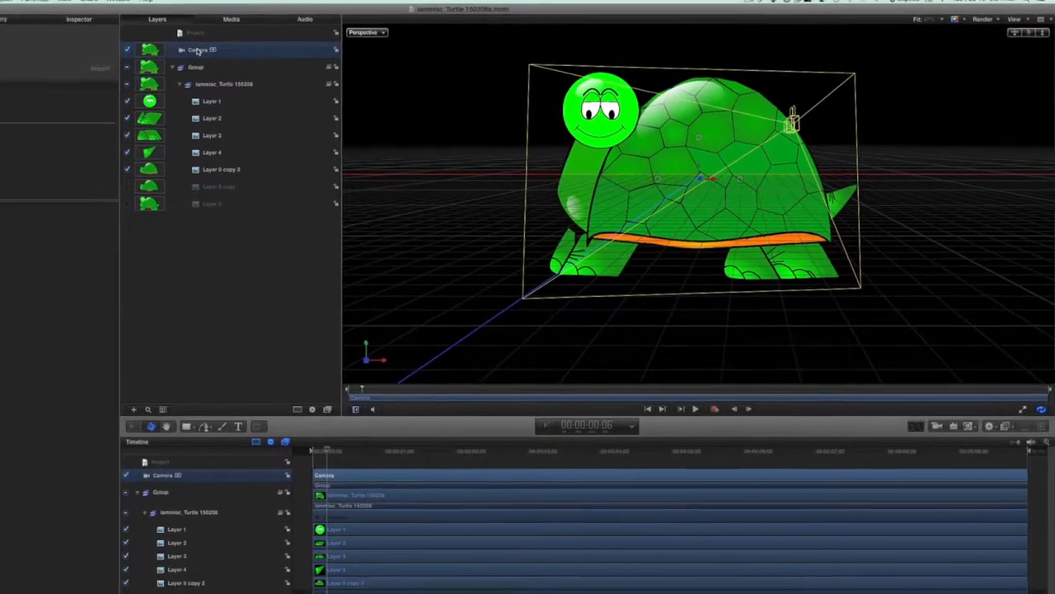
Set the camera's type to Viewpoint and reposition the camera with its on-canvas 3D handles.
left_click(30, 22)
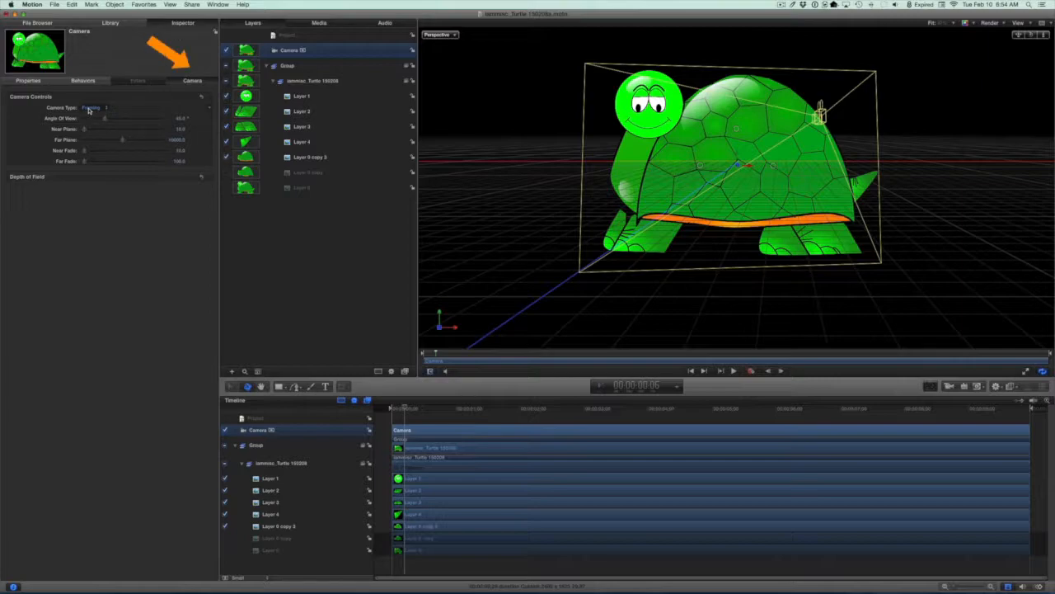
left_click(89, 108)
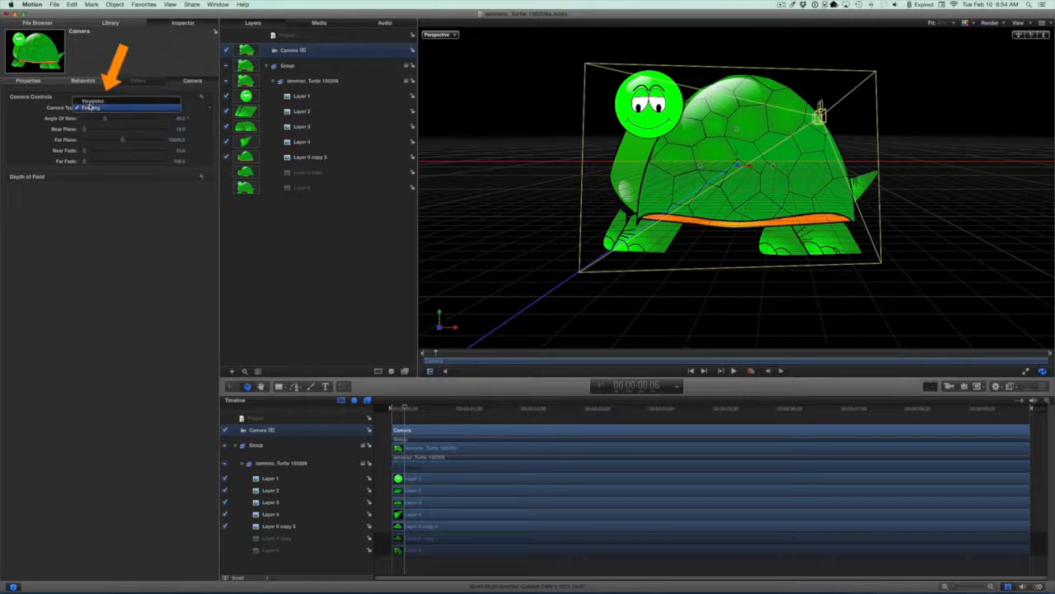
left_click(94, 101)
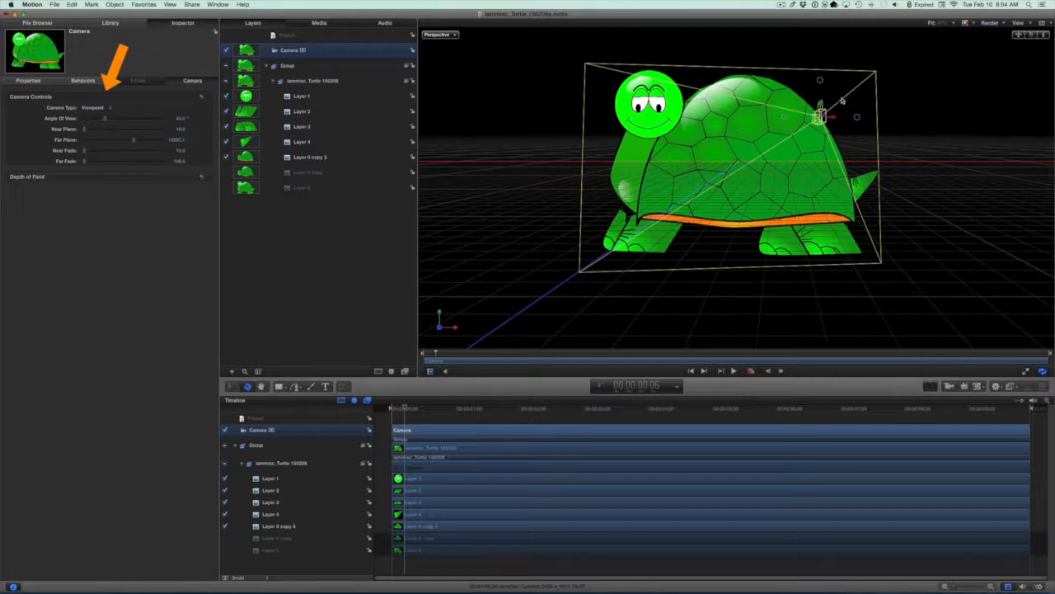
left_click_drag(856, 118, 799, 125)
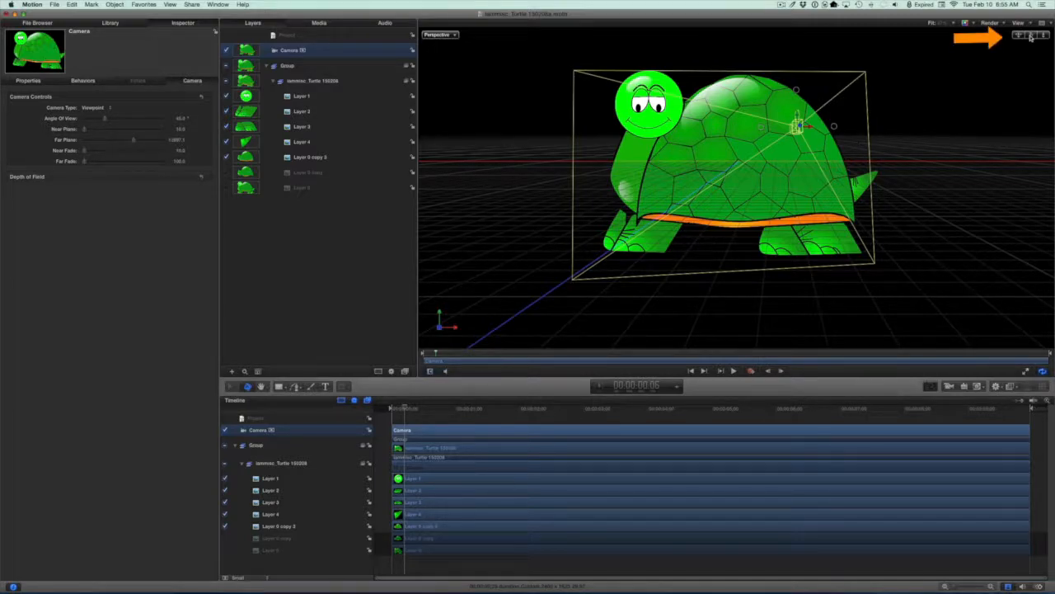
Tilt the camera slightly upward around its X axis in the Perspective view, with both camera and turtle in sight.
left_click_drag(1034, 36, 1034, 37)
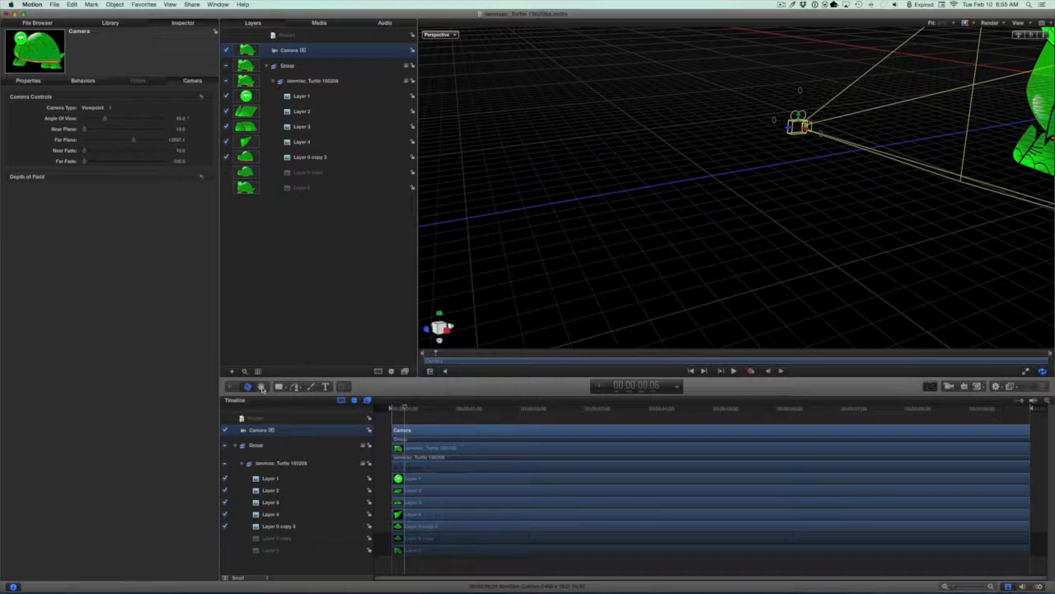
left_click(262, 388)
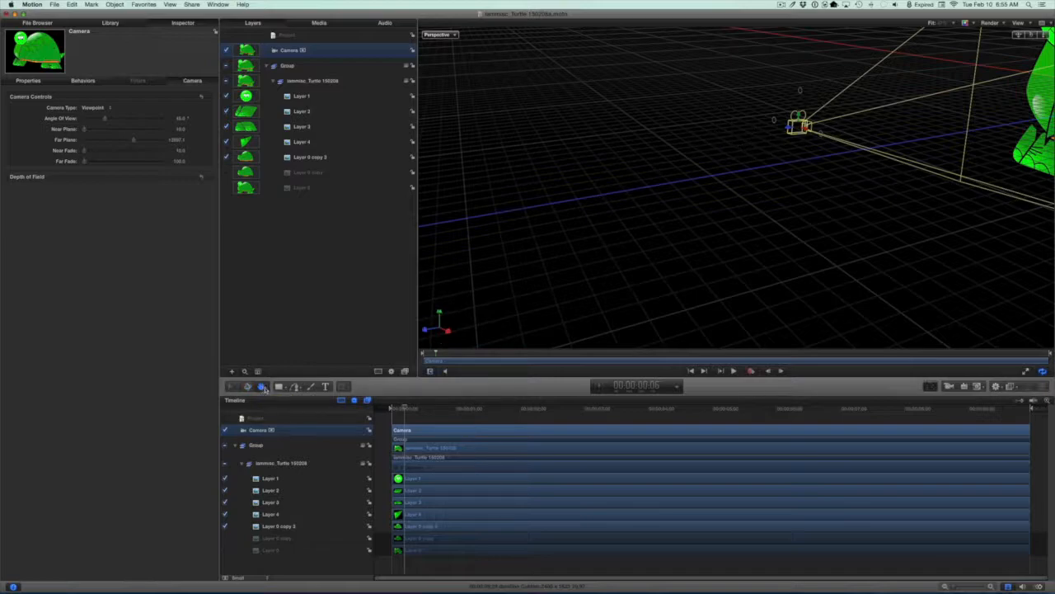
left_click_drag(787, 171, 484, 258)
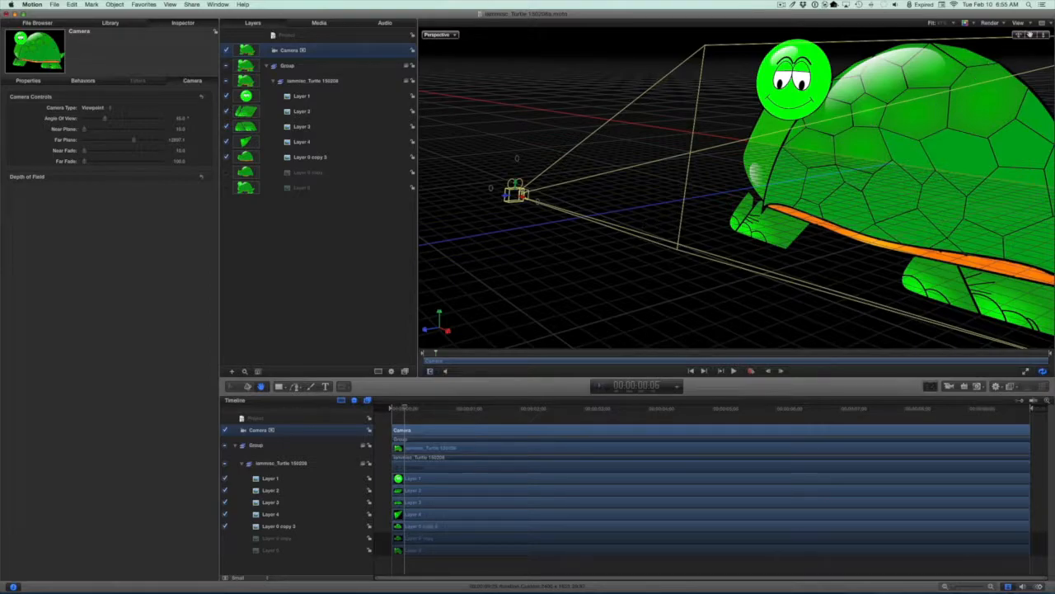
left_click_drag(1029, 34, 1043, 34)
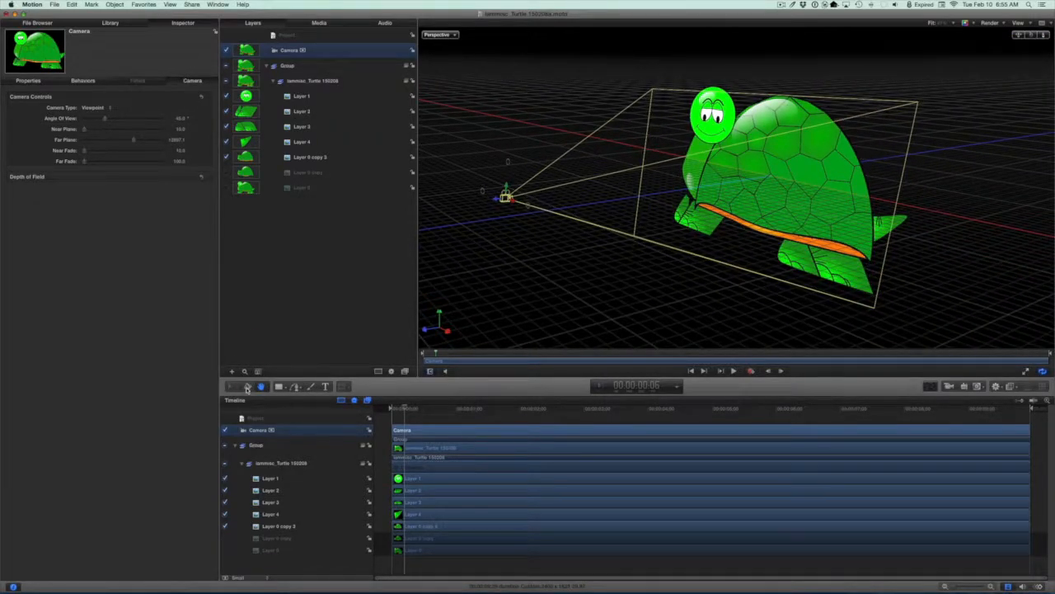
left_click(246, 386)
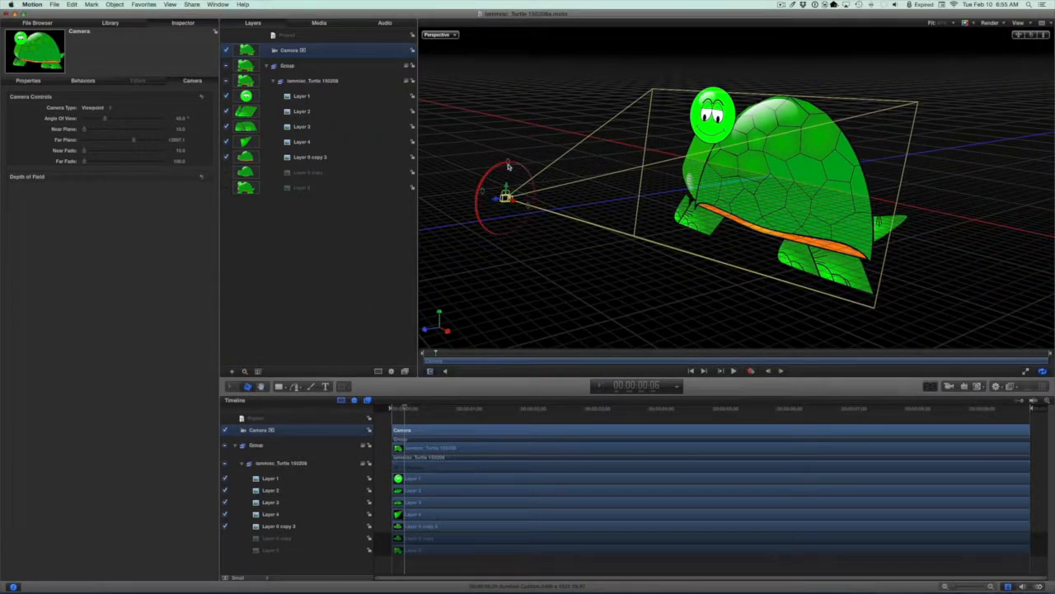
mouse_move(510, 164)
left_mouse_down()
mouse_move(505, 123)
mouse_move(506, 153)
left_mouse_up()
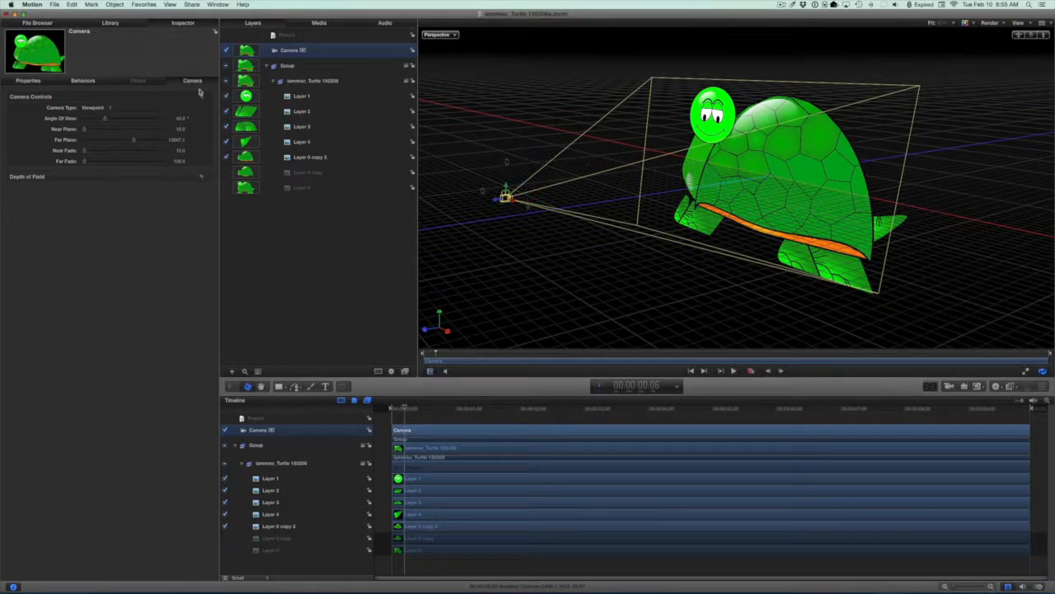
Set the camera's type to Framing and rotate the camera slightly with the handles around its framing point.
left_click(94, 109)
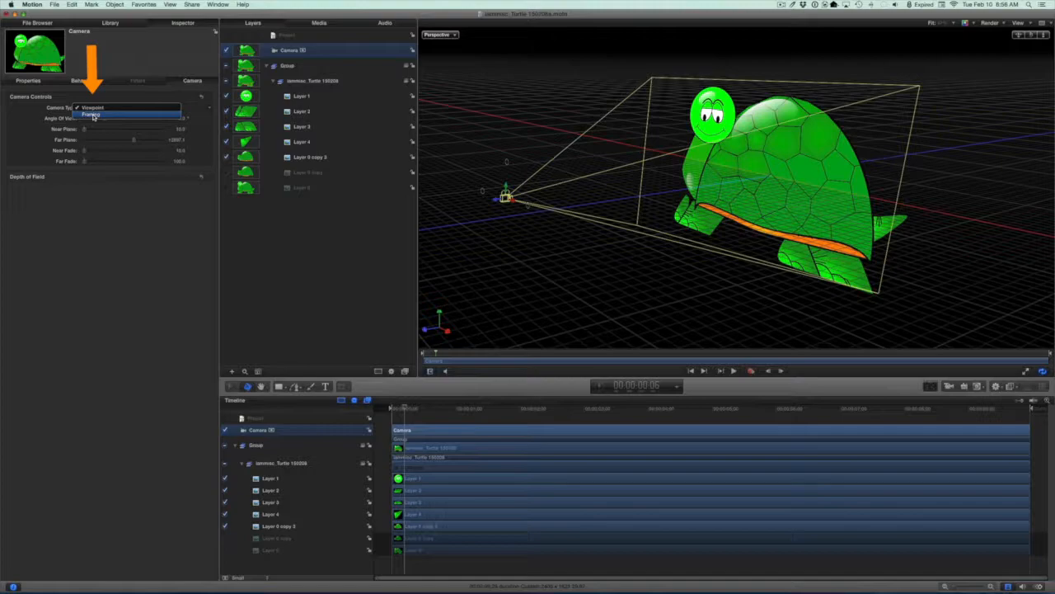
left_click(93, 115)
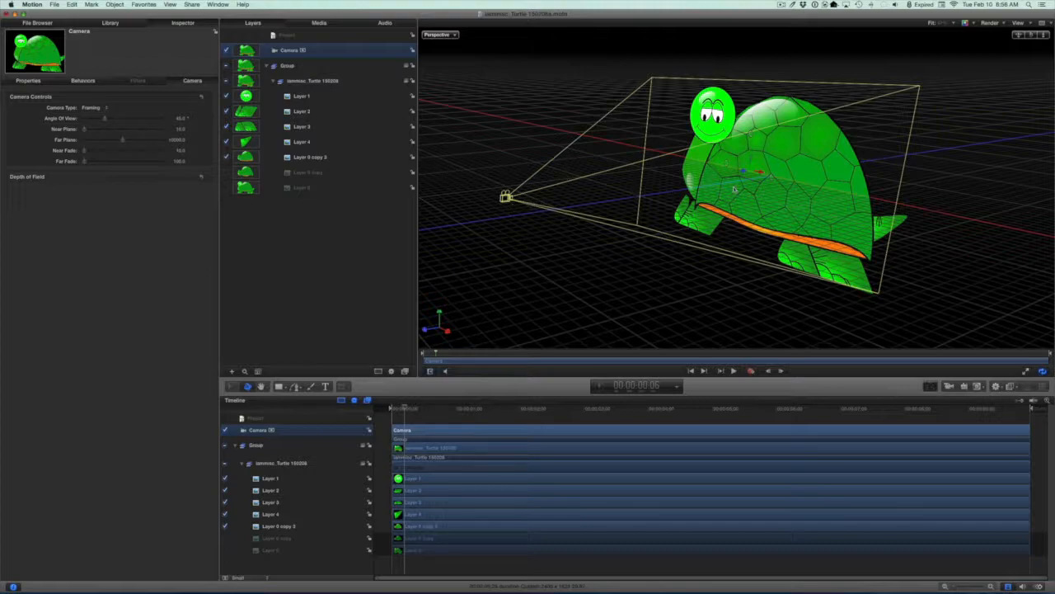
mouse_move(773, 177)
left_click_drag(773, 177, 766, 178)
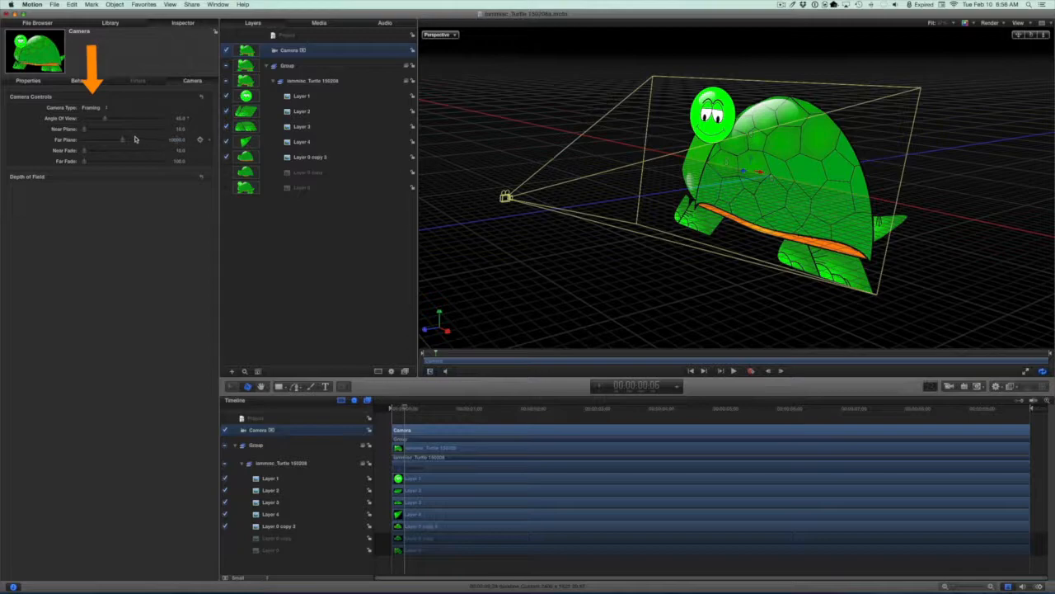
Try a wider Angle Of View on the camera and restore it to 45°.
left_click_drag(104, 120, 121, 119)
mouse_move(120, 117)
left_mouse_down()
mouse_move(92, 116)
mouse_move(123, 118)
mouse_move(95, 116)
mouse_move(105, 114)
left_mouse_up()
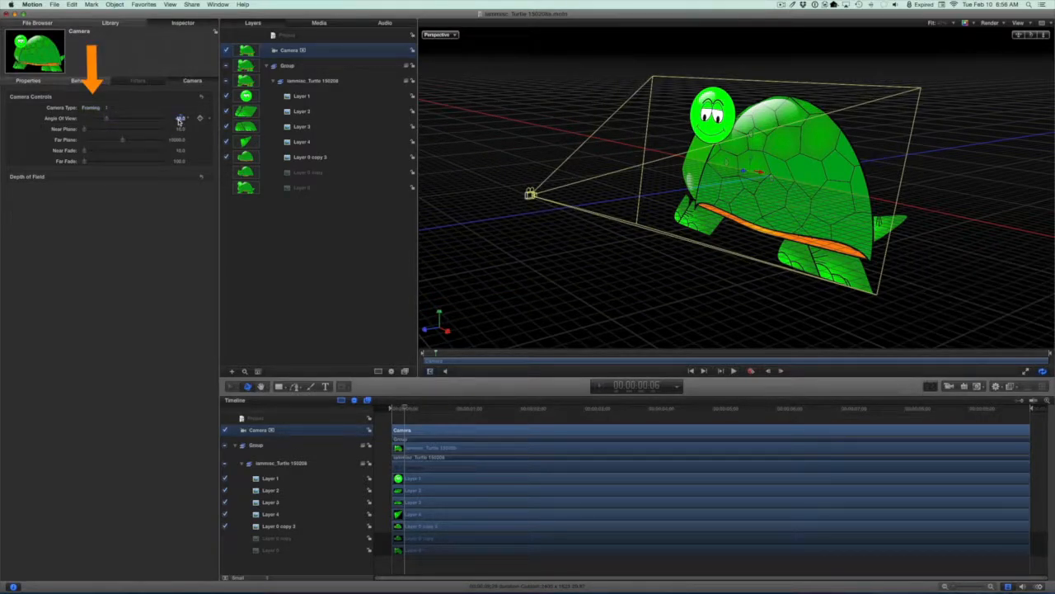
double_click(180, 119)
key("Return")
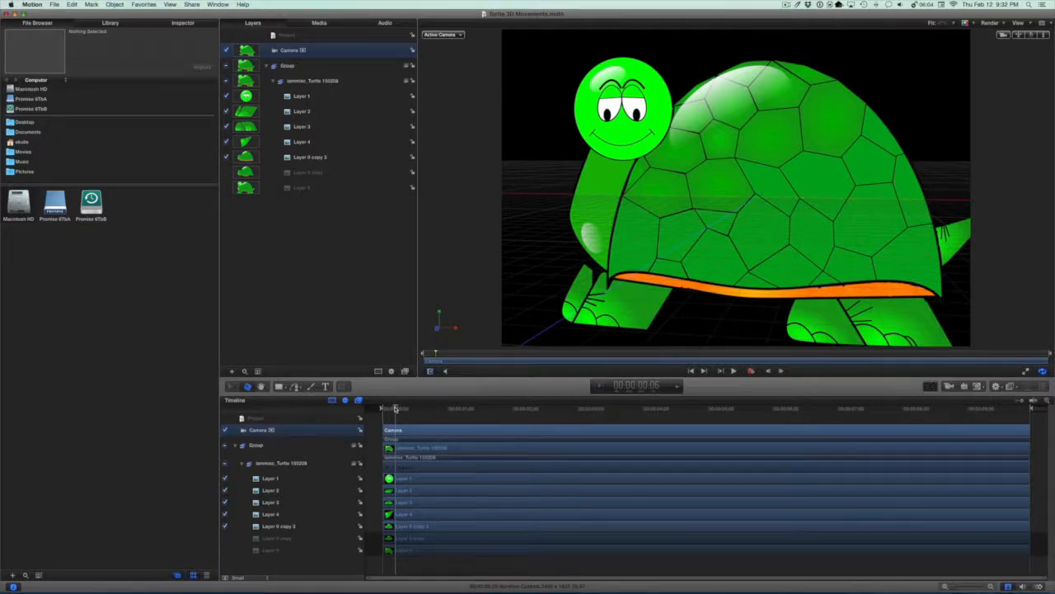
Return the playhead to the project start and show the whole camera and turtle in the Top view.
left_click_drag(395, 408, 382, 408)
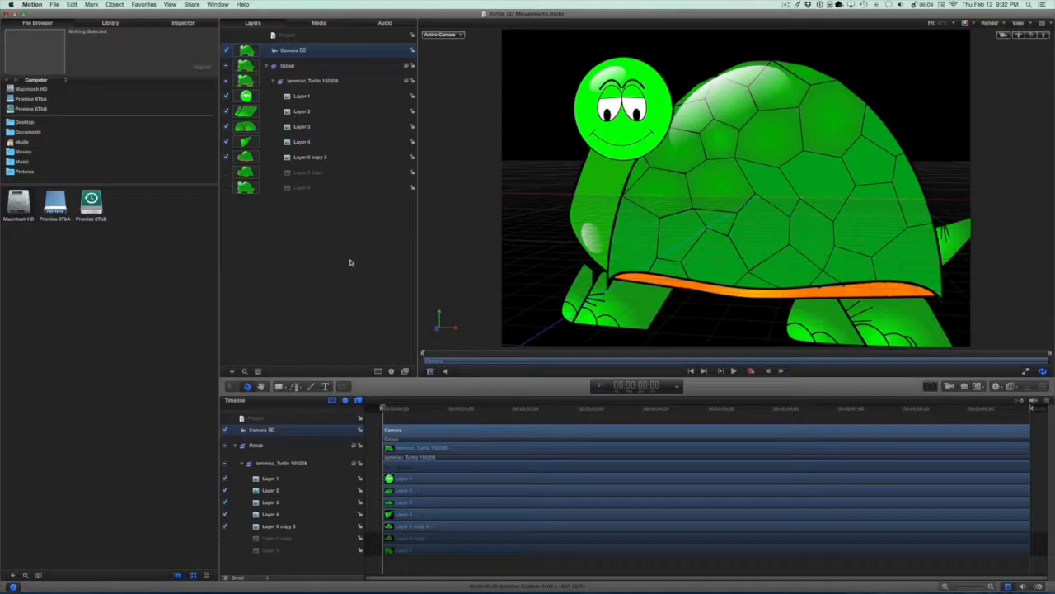
left_click(442, 35)
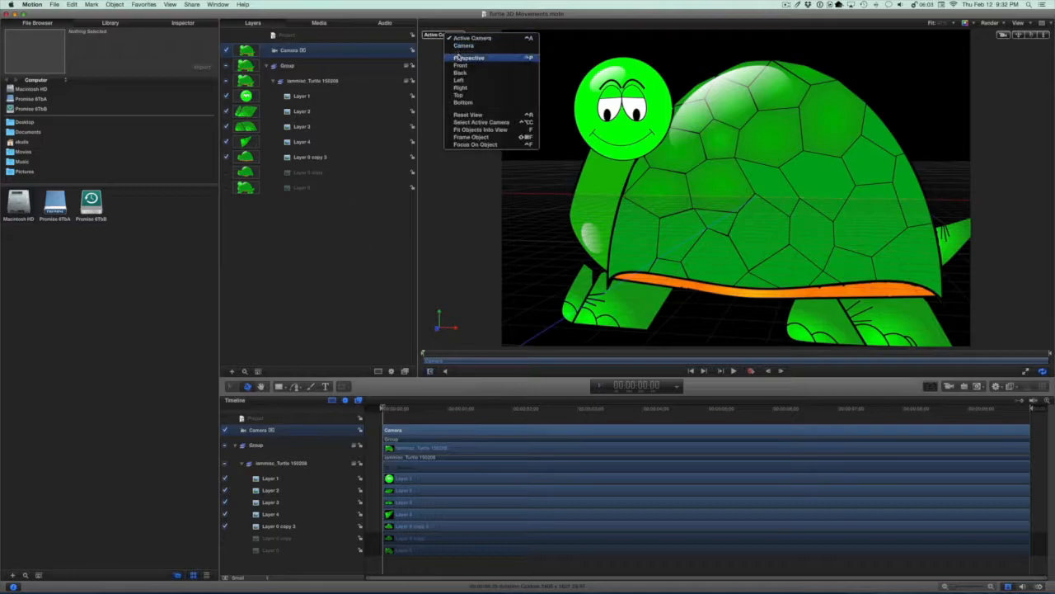
left_click(458, 58)
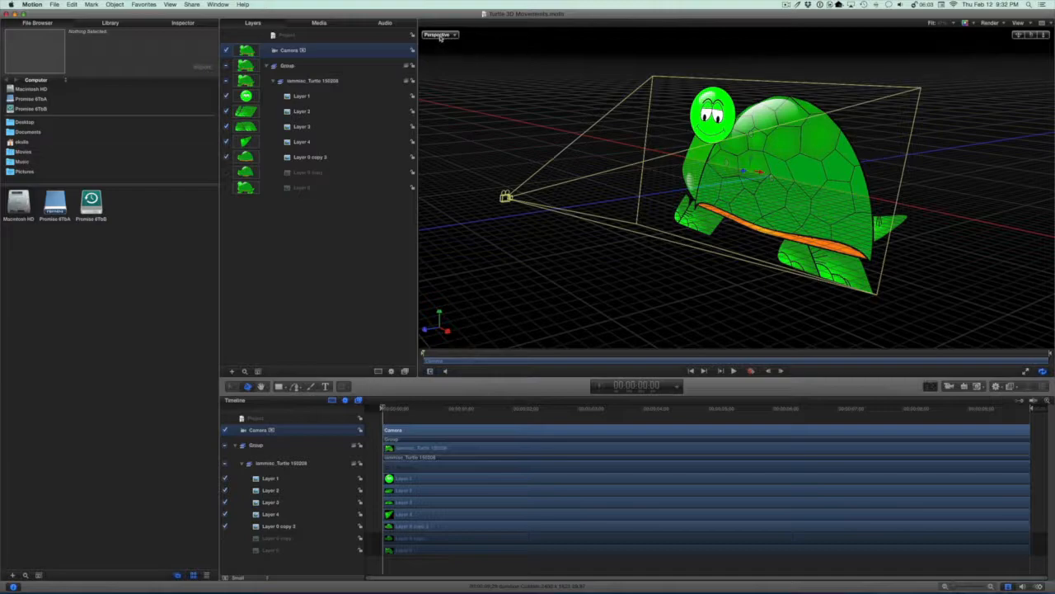
left_click(438, 35)
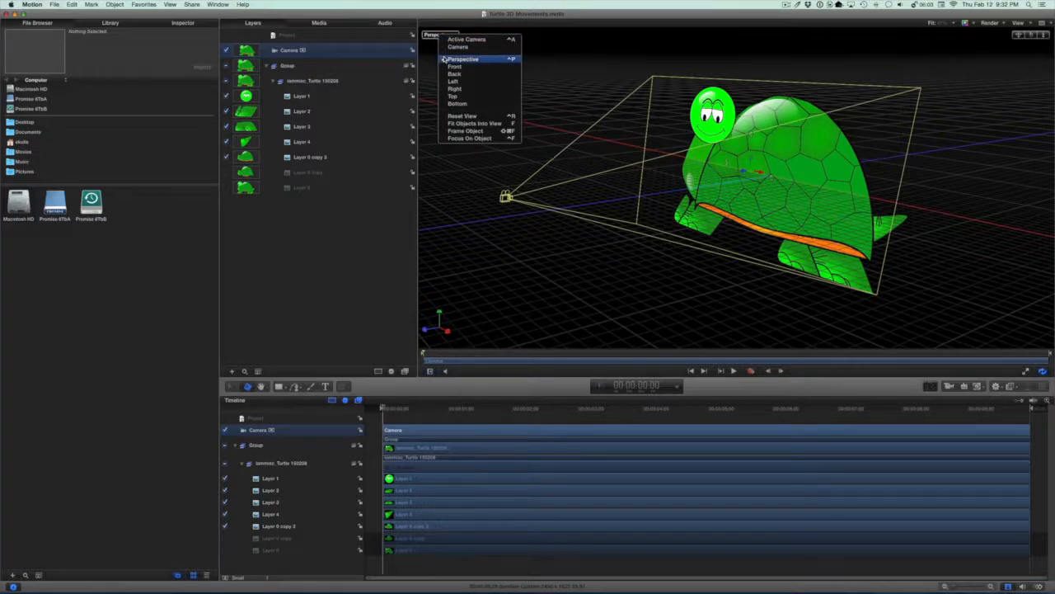
left_click(451, 97)
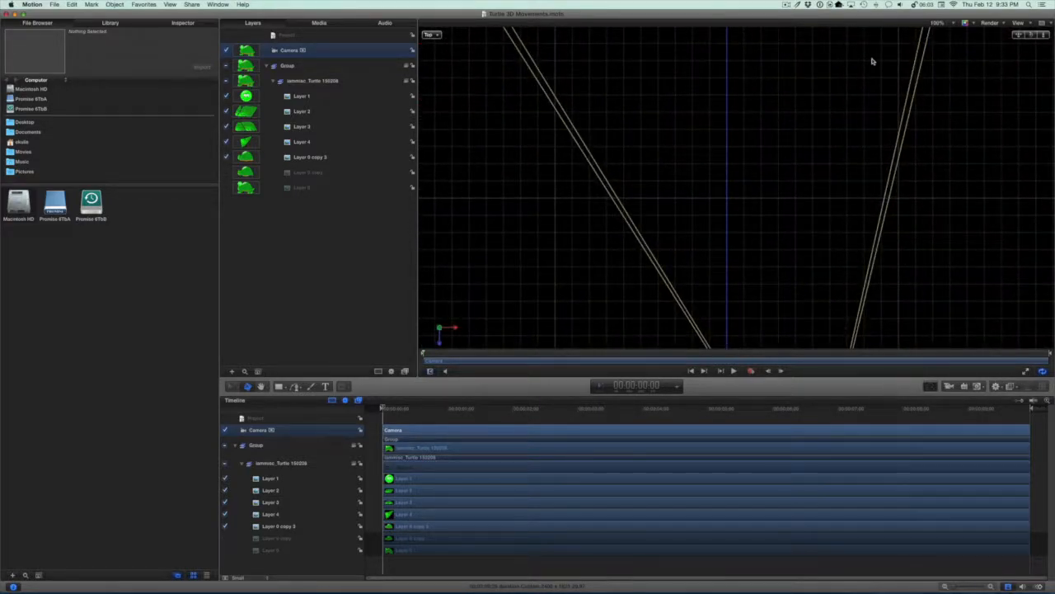
left_click_drag(1042, 35, 977, 36)
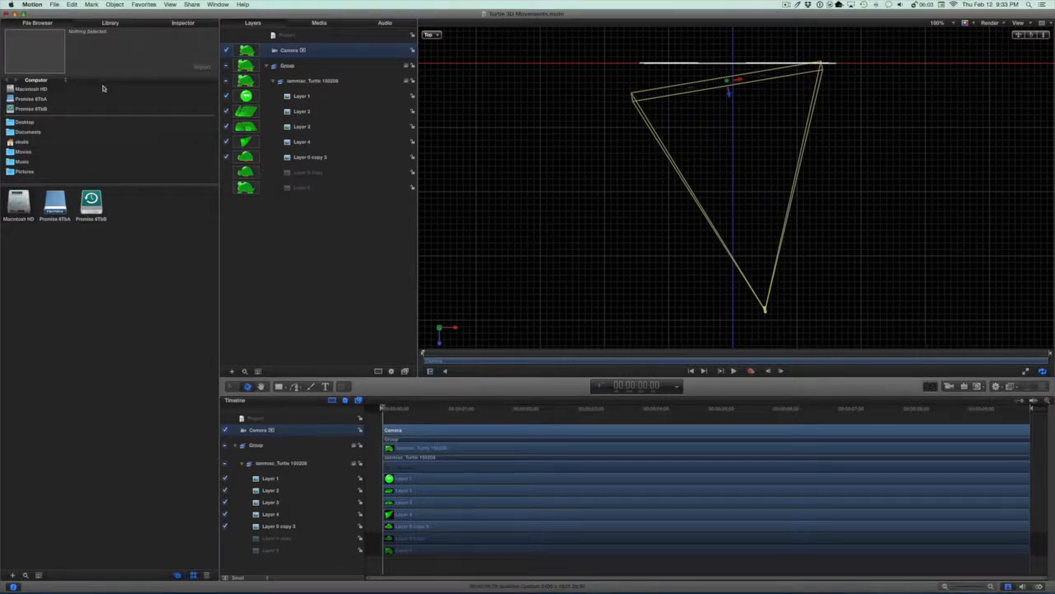
Set the type of the selected camera to Viewpoint in its camera settings.
key("F4")
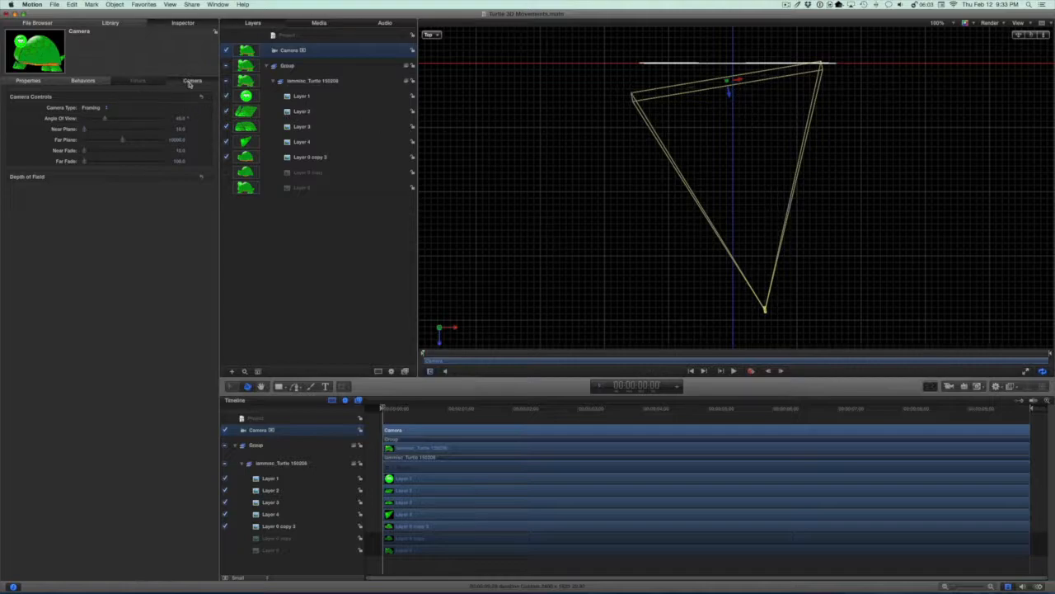
left_click(90, 109)
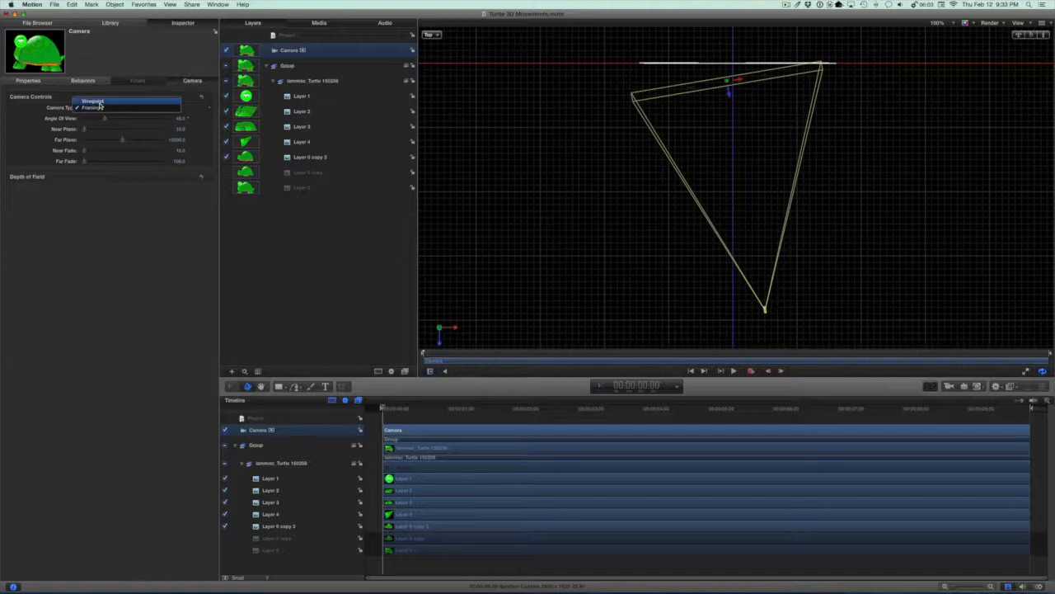
left_click(99, 103)
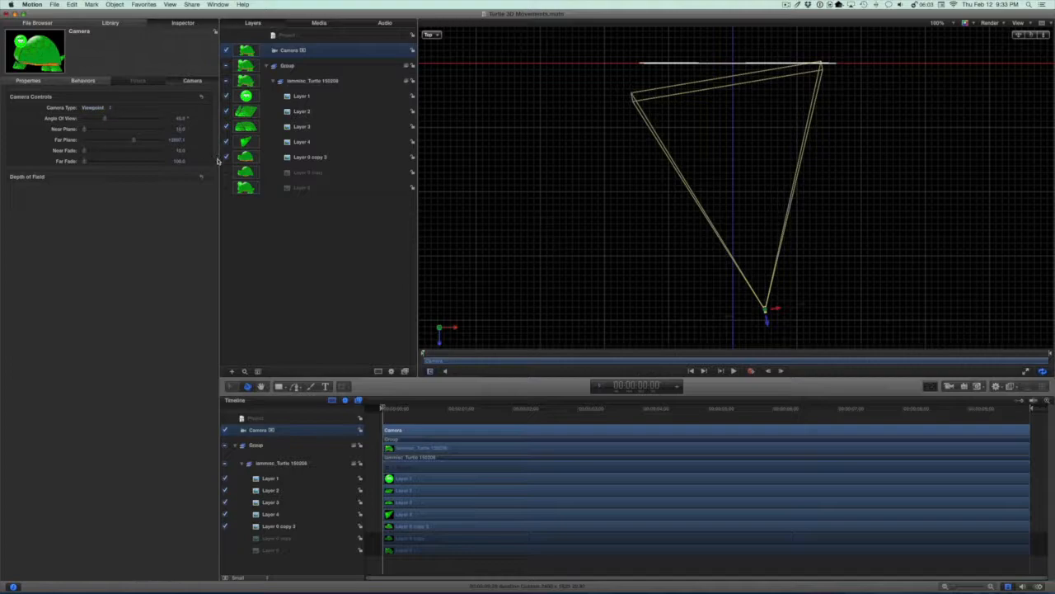
Set the camera's X and Y position to 0 px.
left_click(38, 82)
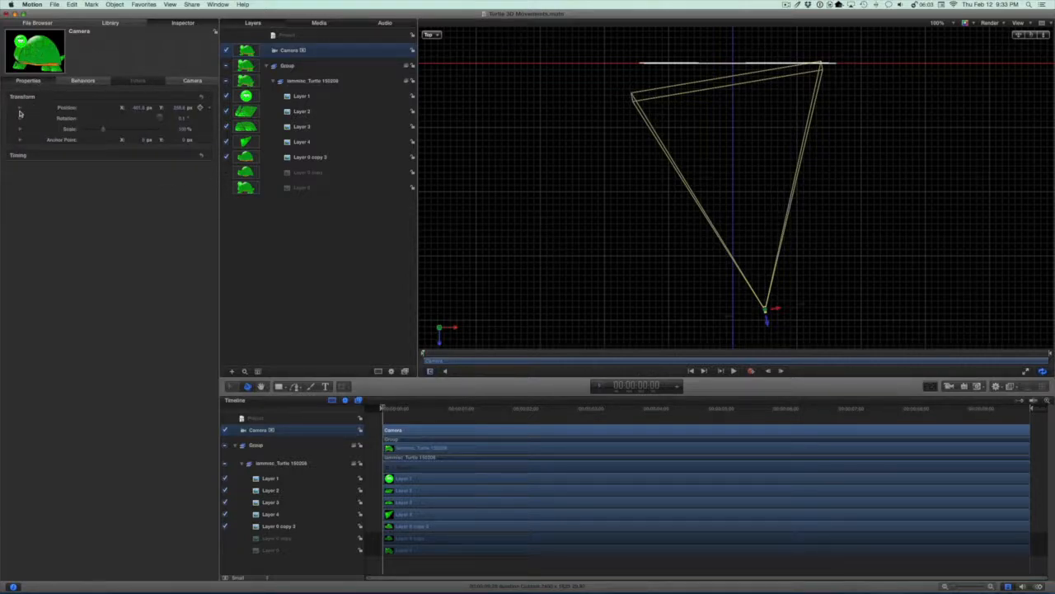
left_click(21, 110)
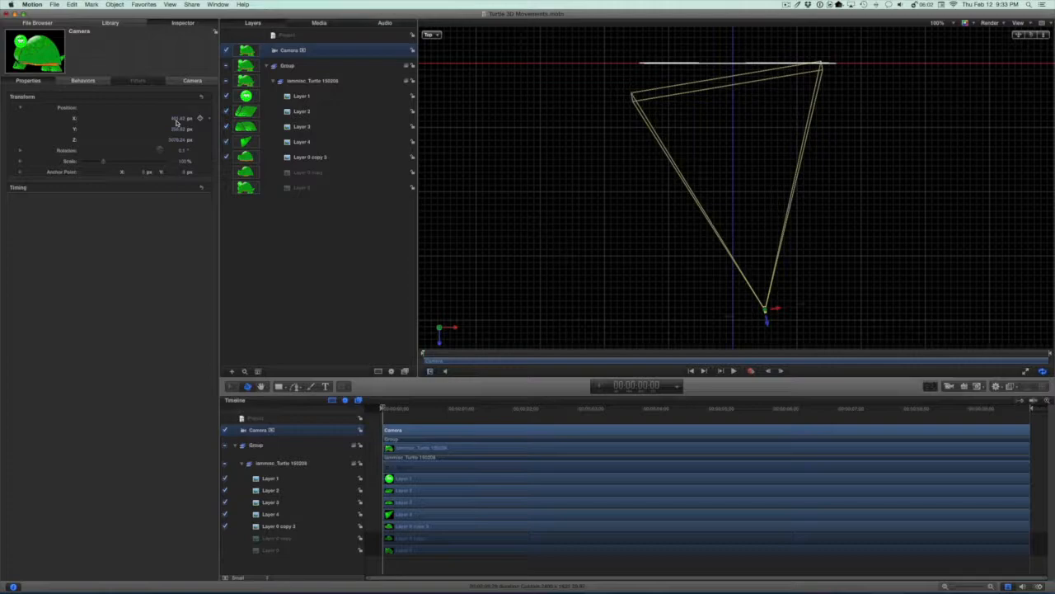
left_click(176, 119)
type("0")
key("Tab")
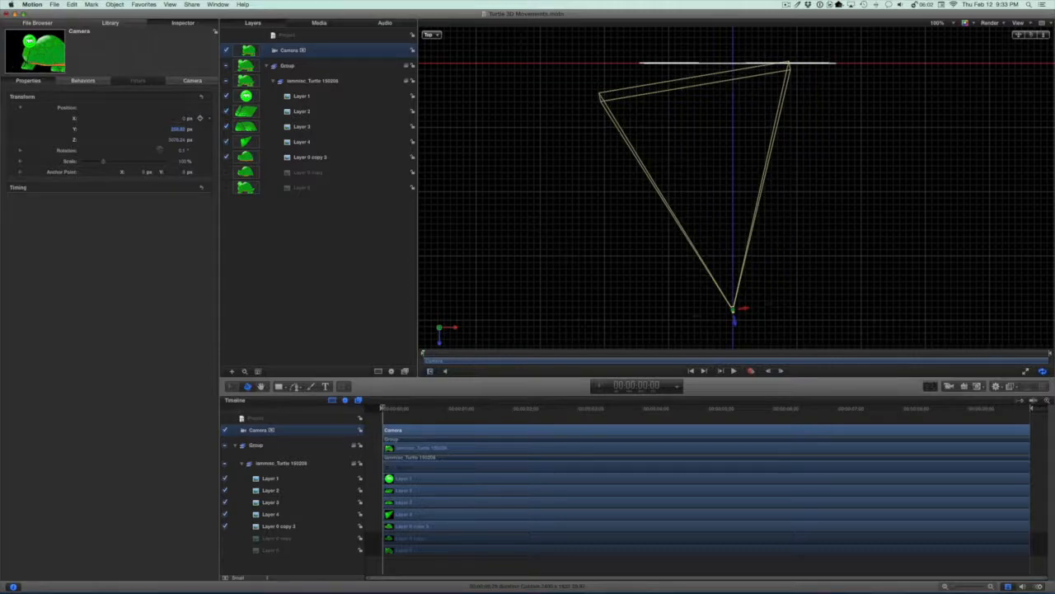
type("0")
key("Tab")
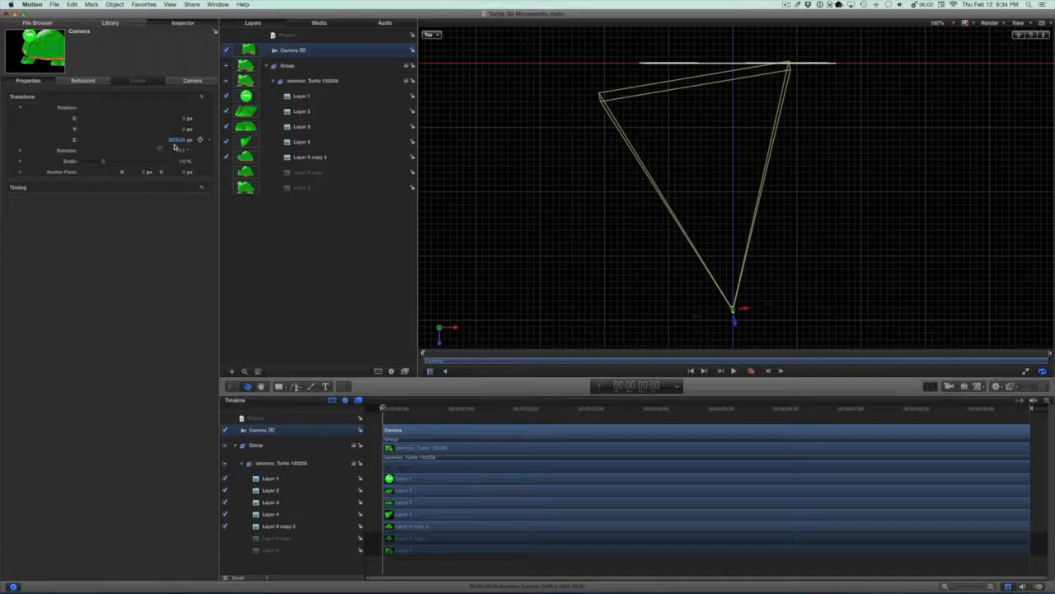
Try the Framing camera type on the camera.
left_click(192, 81)
left_click(89, 109)
left_click(90, 115)
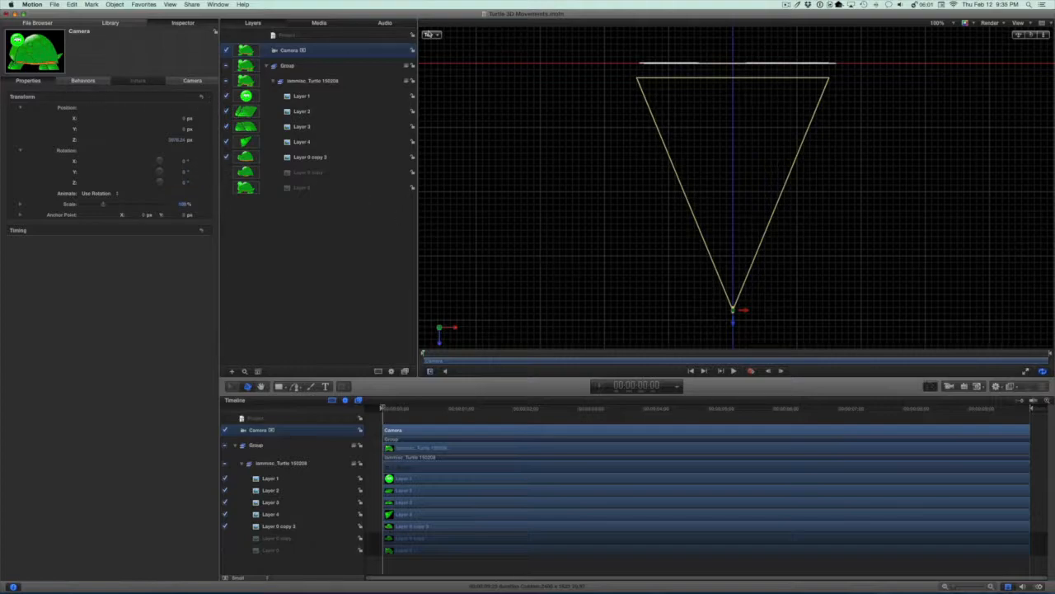
Check the realigned camera in the Perspective and Active Camera views, ending in the Perspective view.
left_click(431, 36)
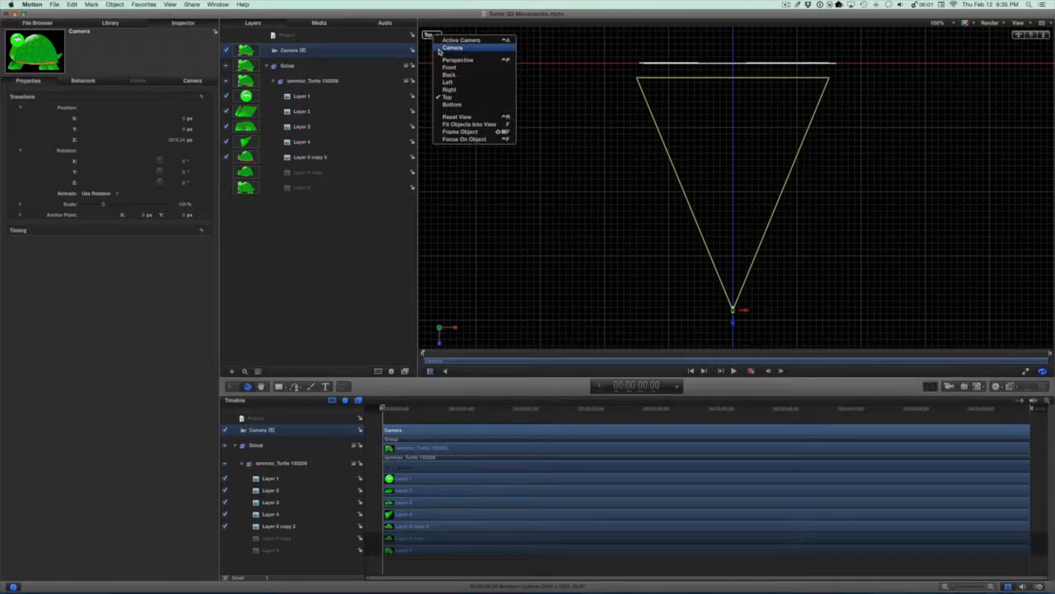
left_click(458, 59)
left_click(437, 37)
left_click(468, 38)
left_click(437, 35)
left_click(464, 59)
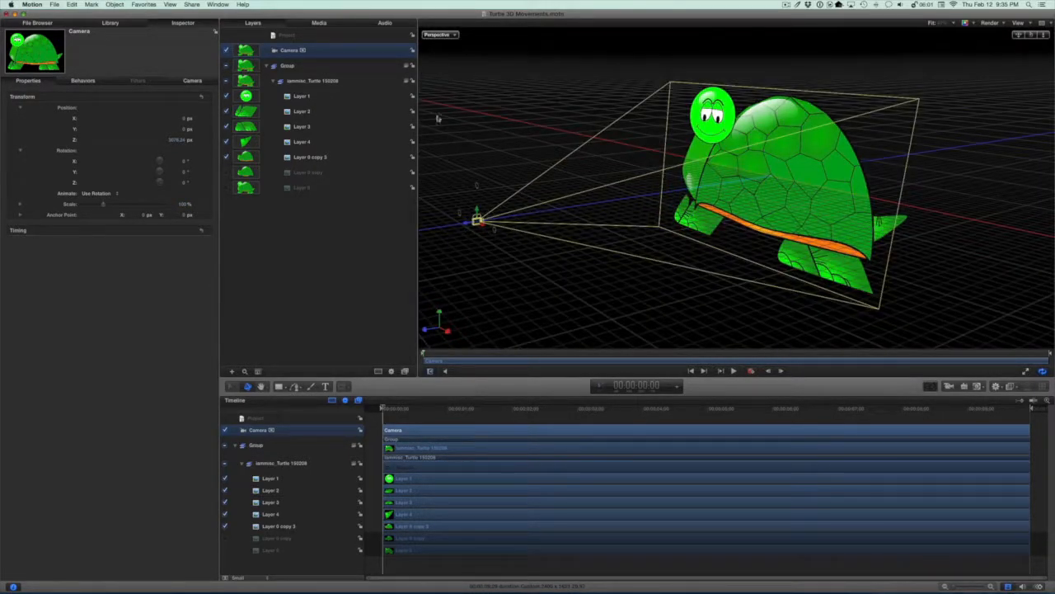
Set the top-level Group's X, Y and Z position to 0 px and show the scene in the Right view.
left_click(305, 67)
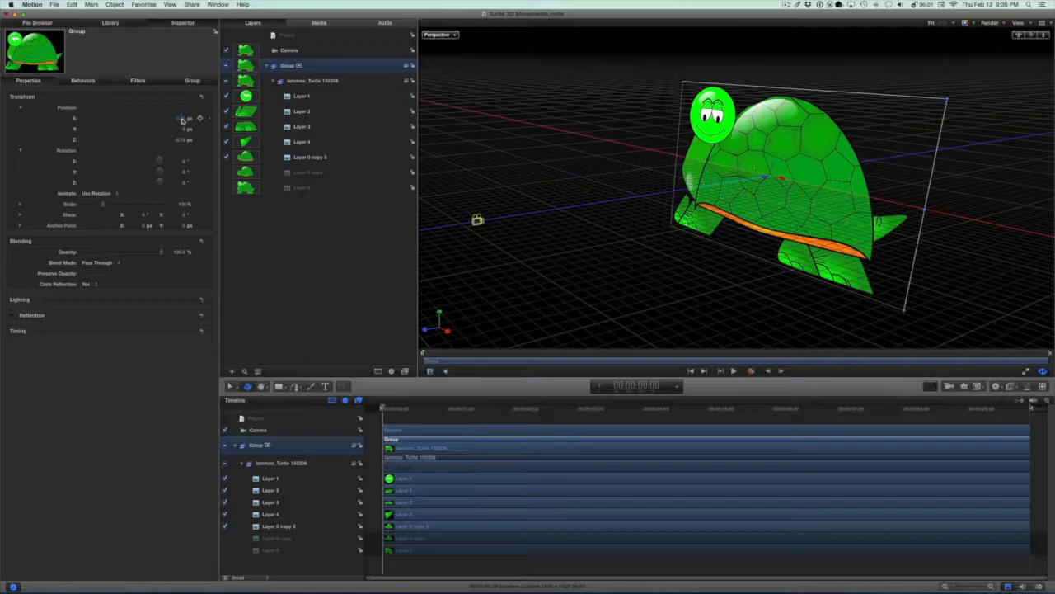
left_click(183, 120)
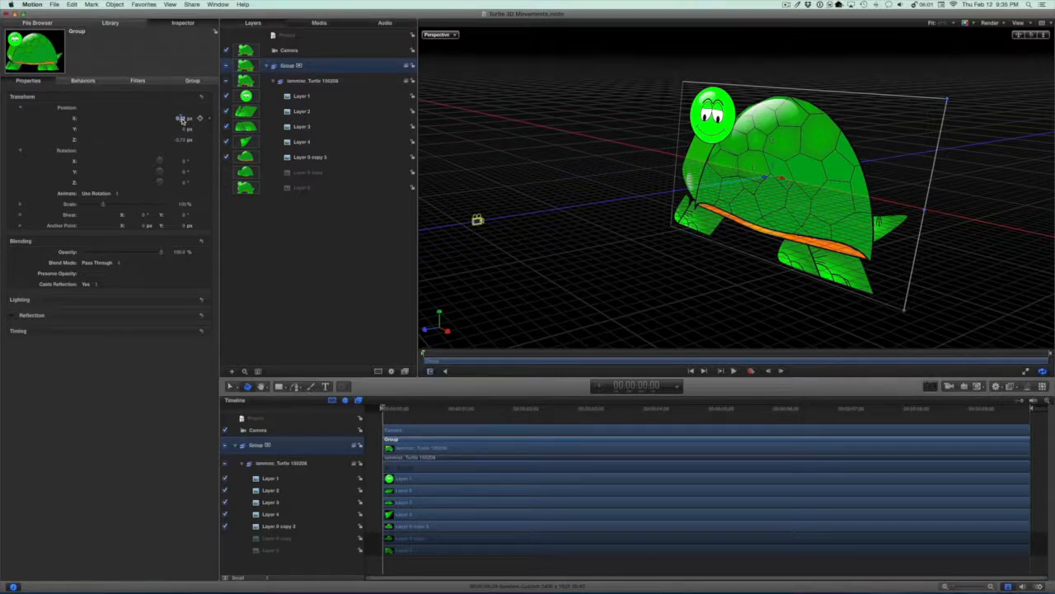
type("00")
key("Return")
left_click(436, 35)
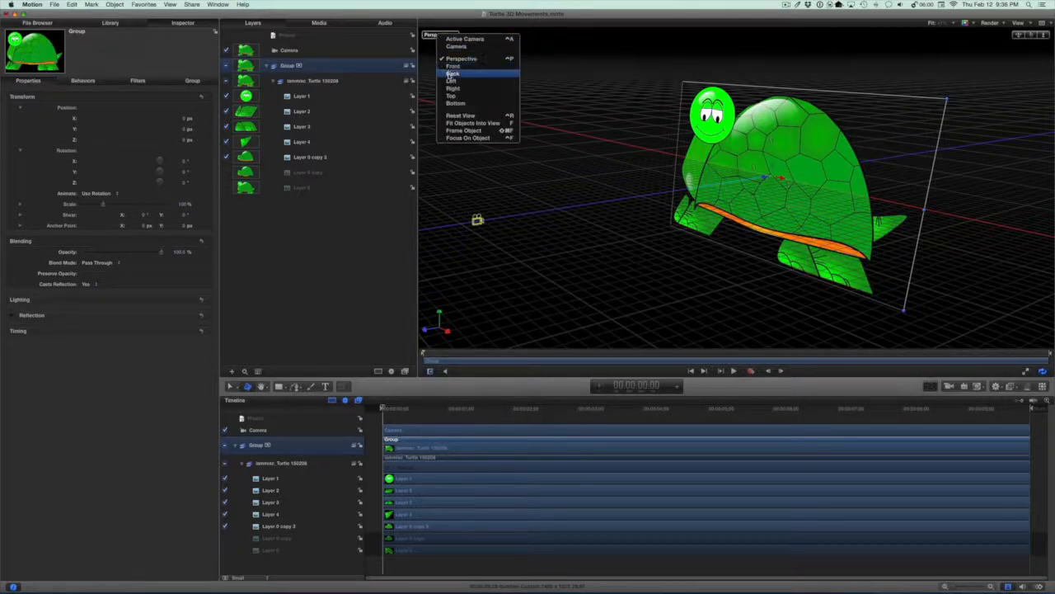
left_click(452, 88)
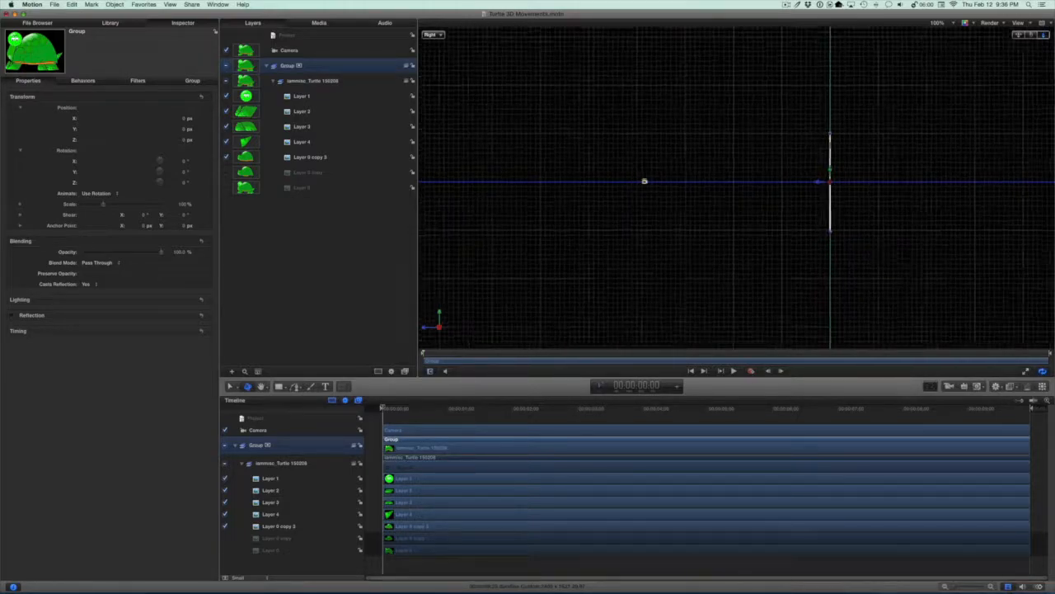
Check the alignment of the Group and camera in the Top view and return to the Perspective view.
left_click(434, 35)
left_click(444, 96)
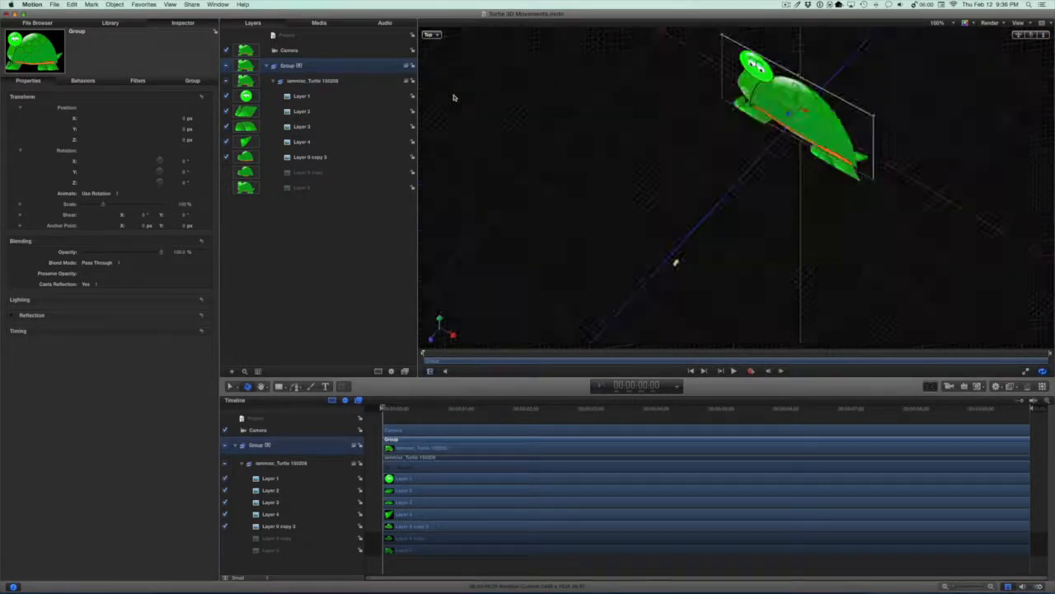
left_click(430, 36)
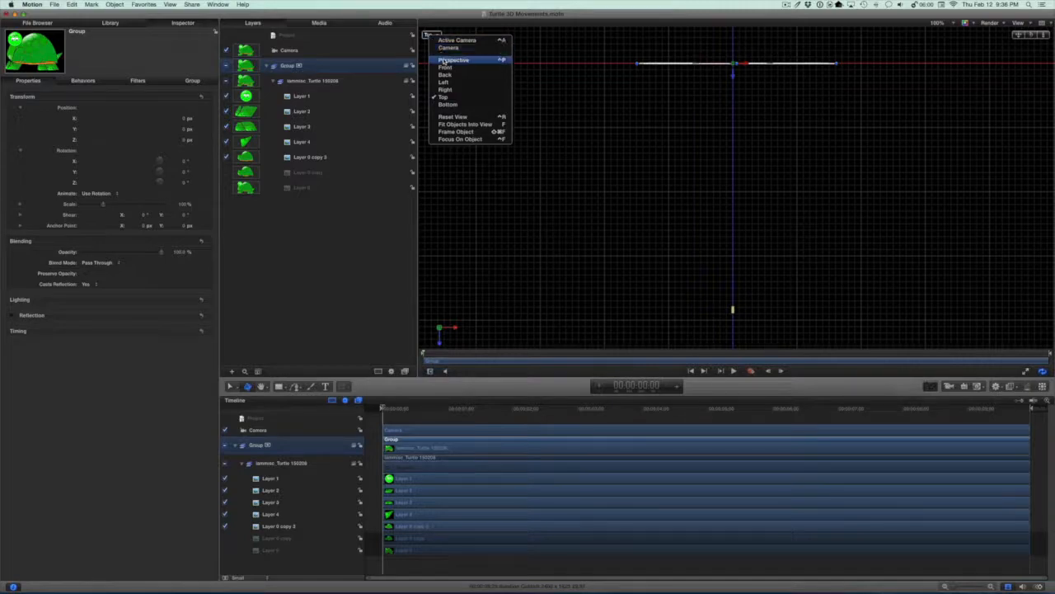
left_click(443, 61)
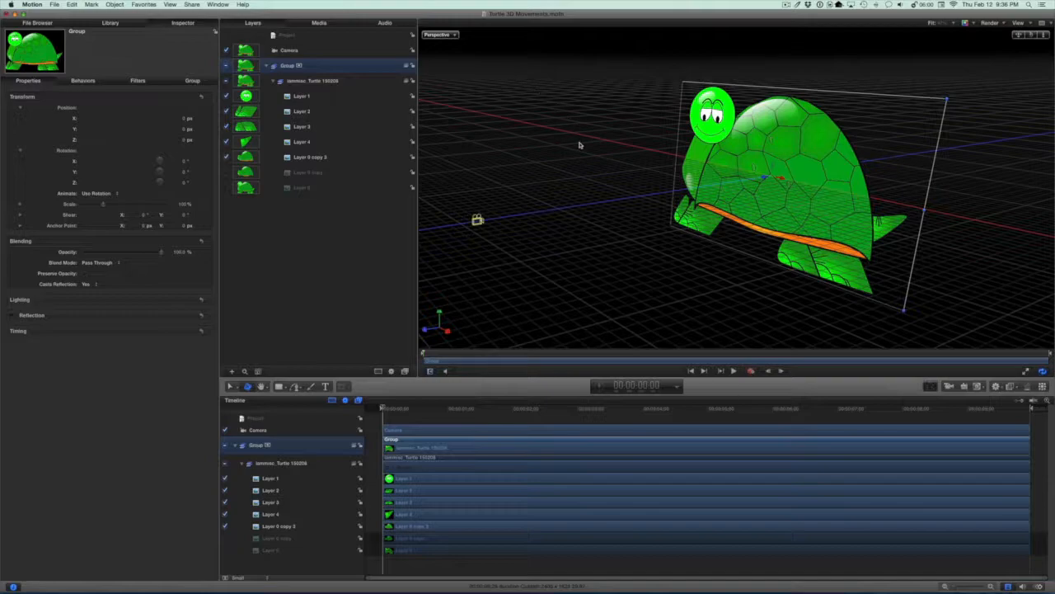
Try moving the Group's anchor point freely toward the turtle's feet with the Anchor Point tool, and undo it.
left_click(238, 389)
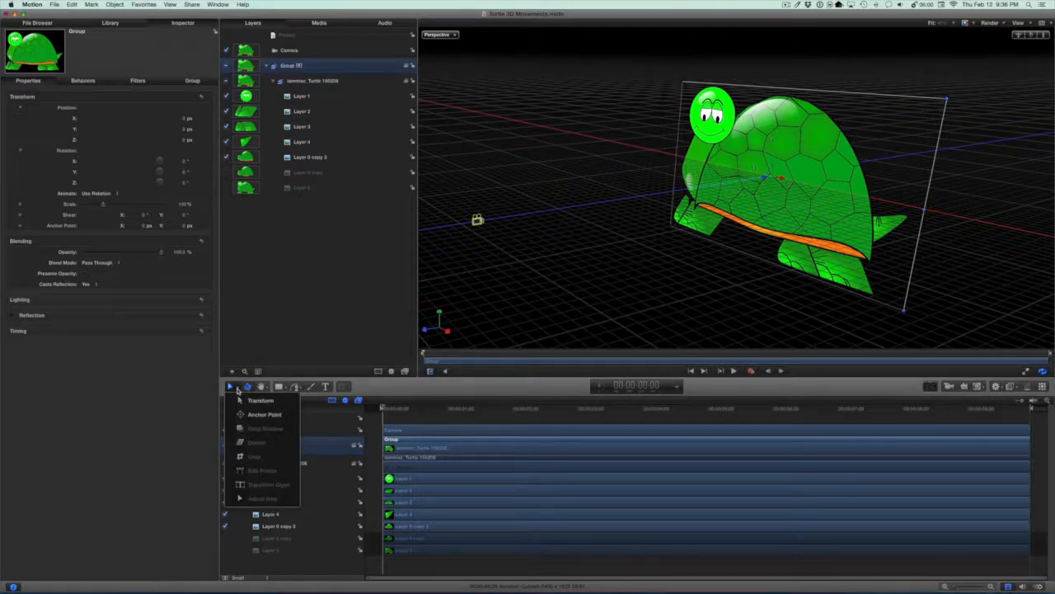
left_click(248, 414)
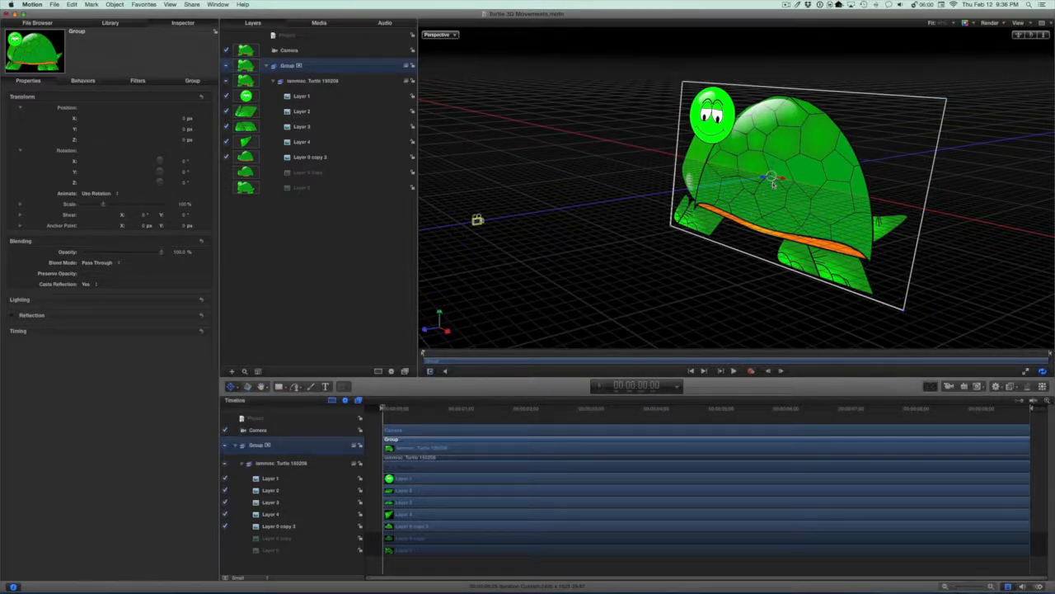
left_click_drag(772, 180, 772, 244)
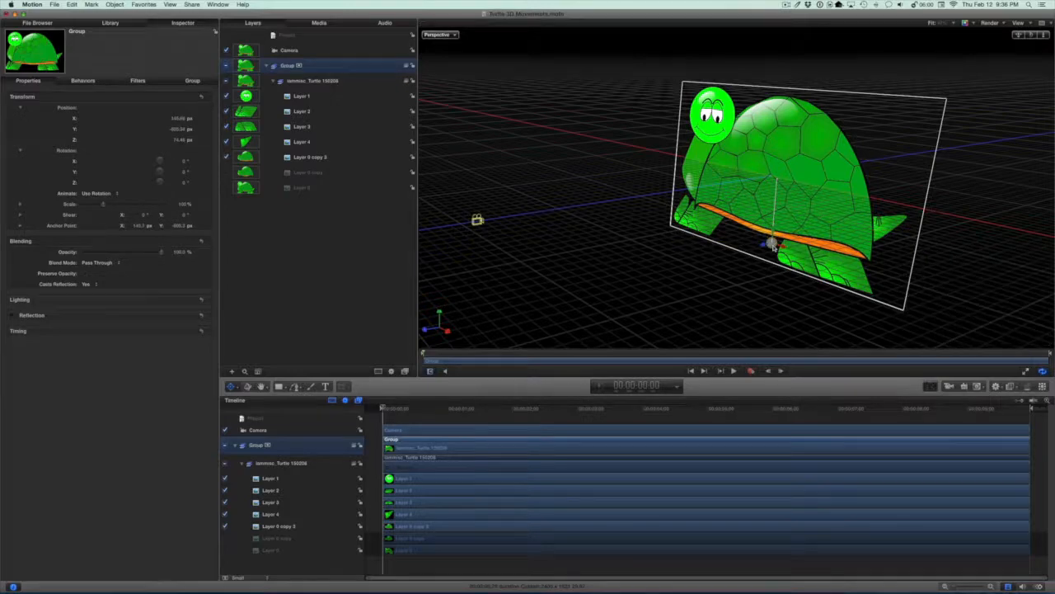
key("super+z")
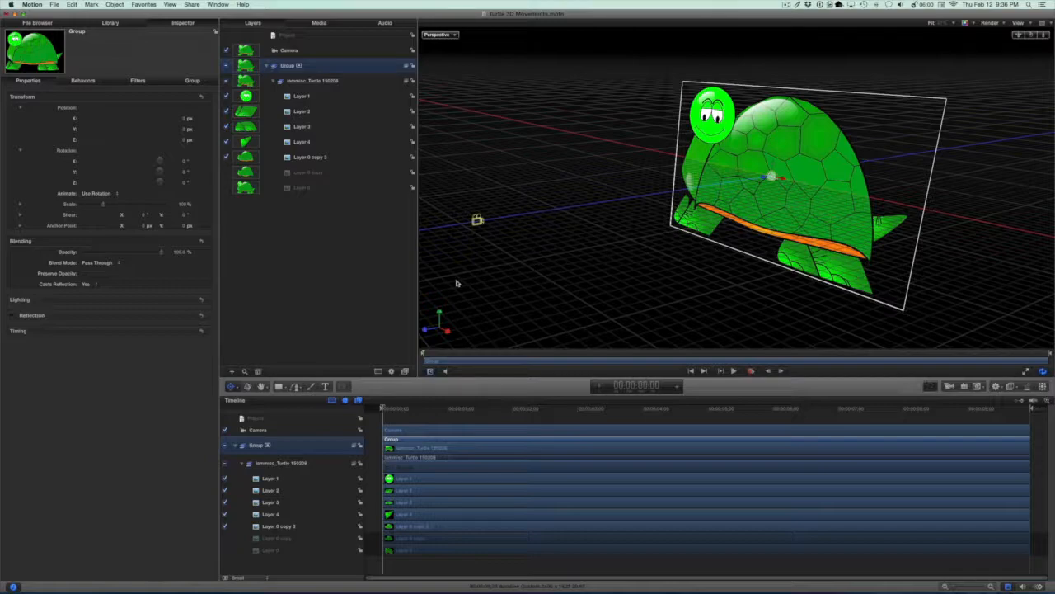
Move the Group's anchor point straight down along its Y axis to the level of the turtle's feet.
left_click(234, 387)
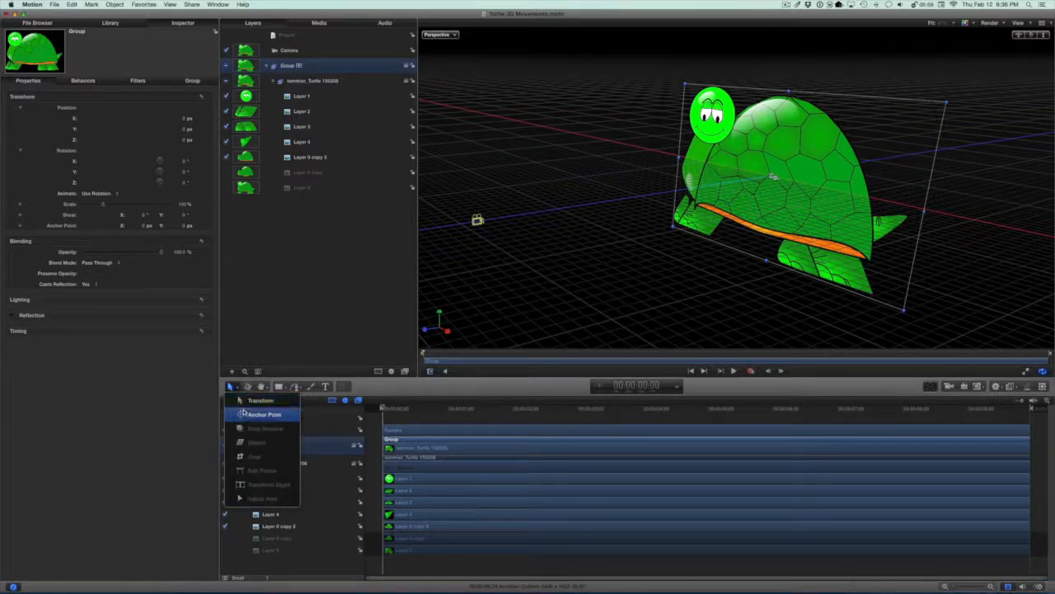
left_click(247, 415)
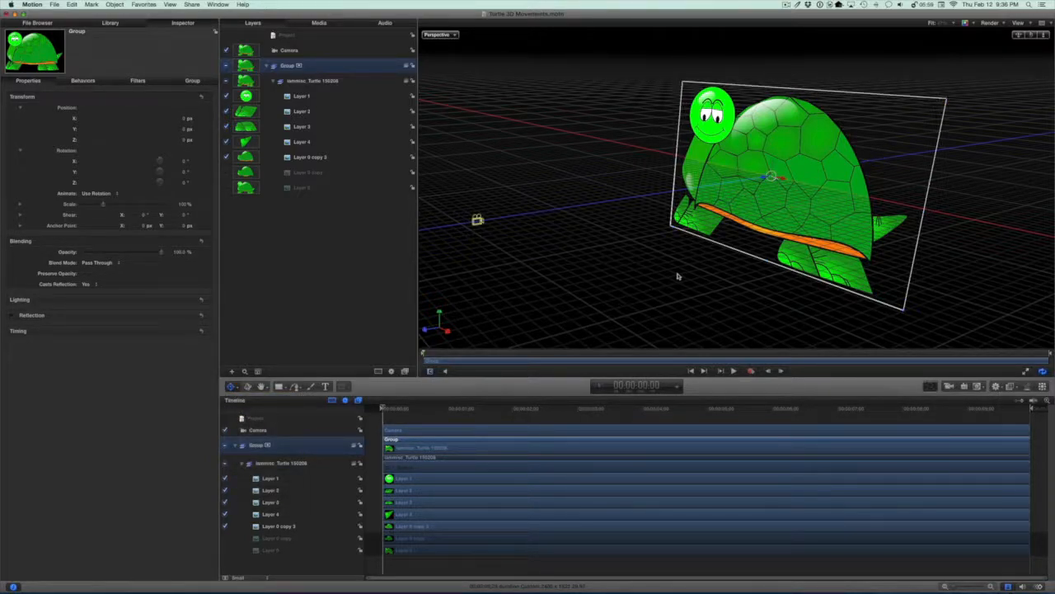
left_click_drag(773, 168, 784, 242)
Inspect the relocated anchor point in the Right view and switch to the Active Camera view.
left_click(441, 35)
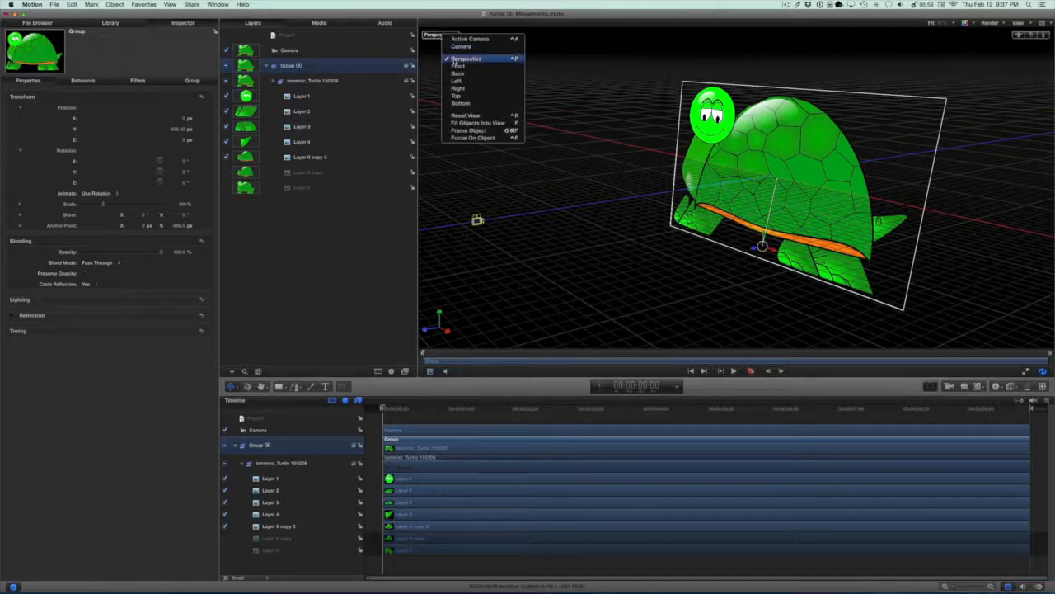
left_click(458, 88)
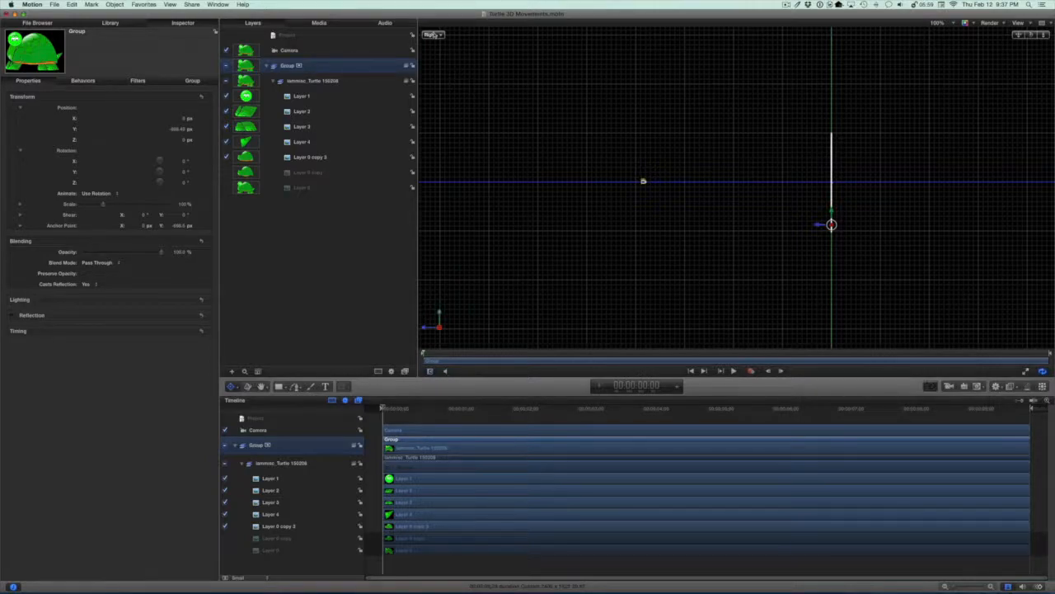
left_click(434, 35)
left_click(458, 41)
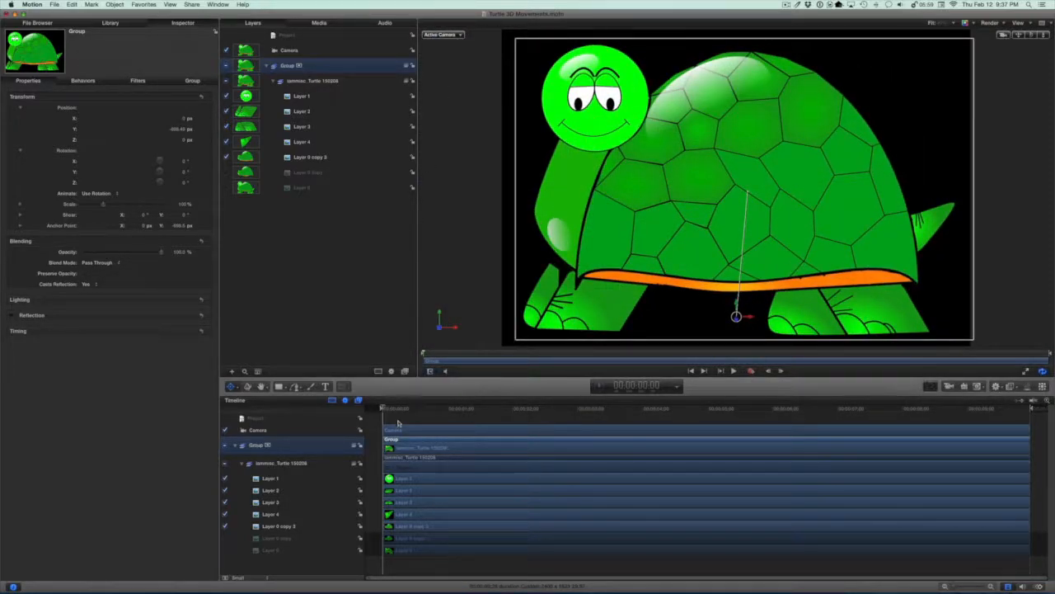
Select the top-level Group and check its 3D Group setting.
left_click(401, 446)
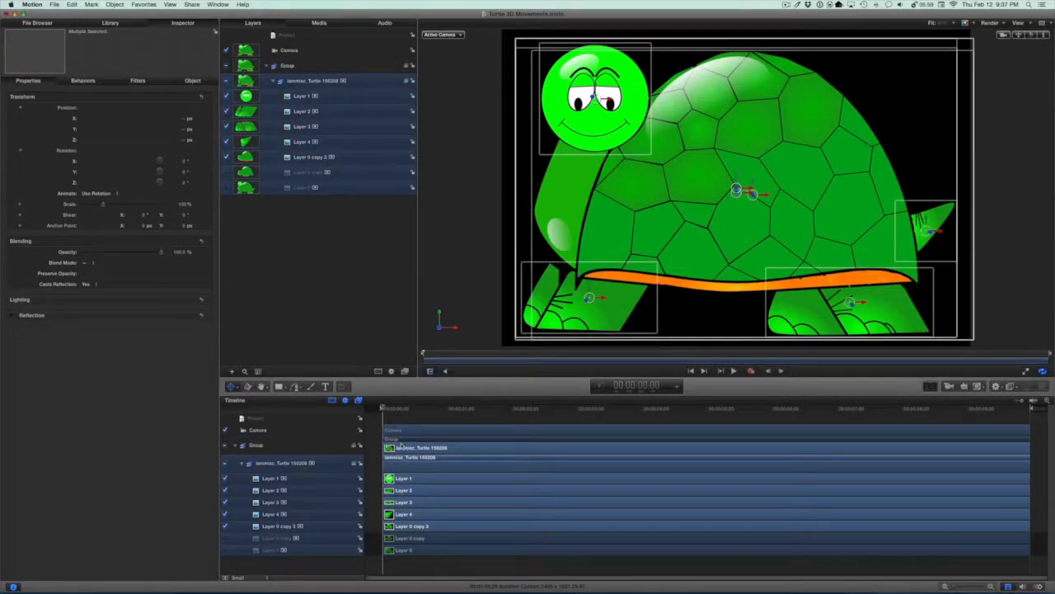
left_click(287, 66)
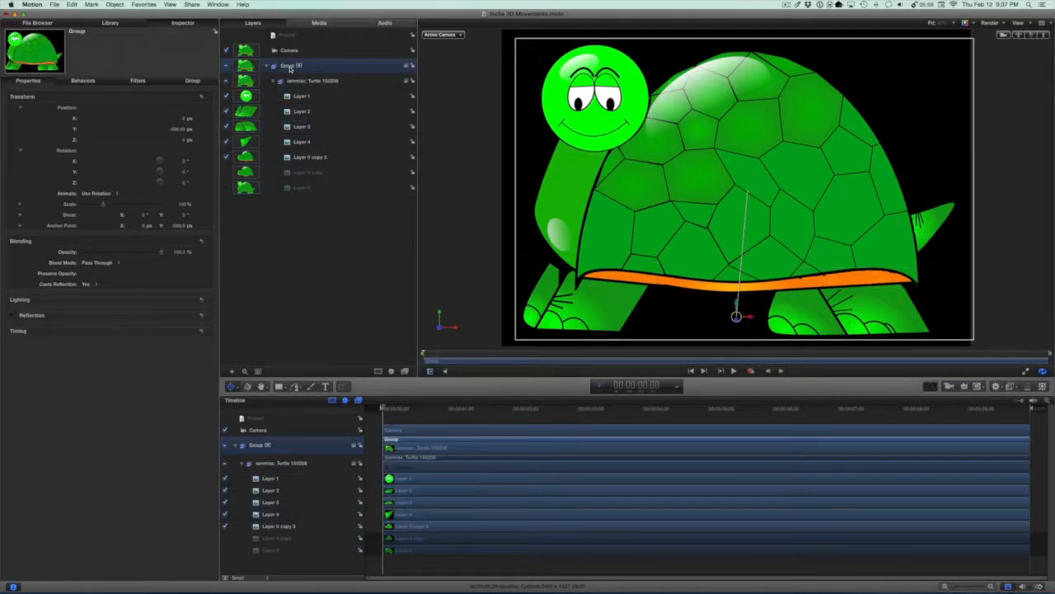
left_click(114, 4)
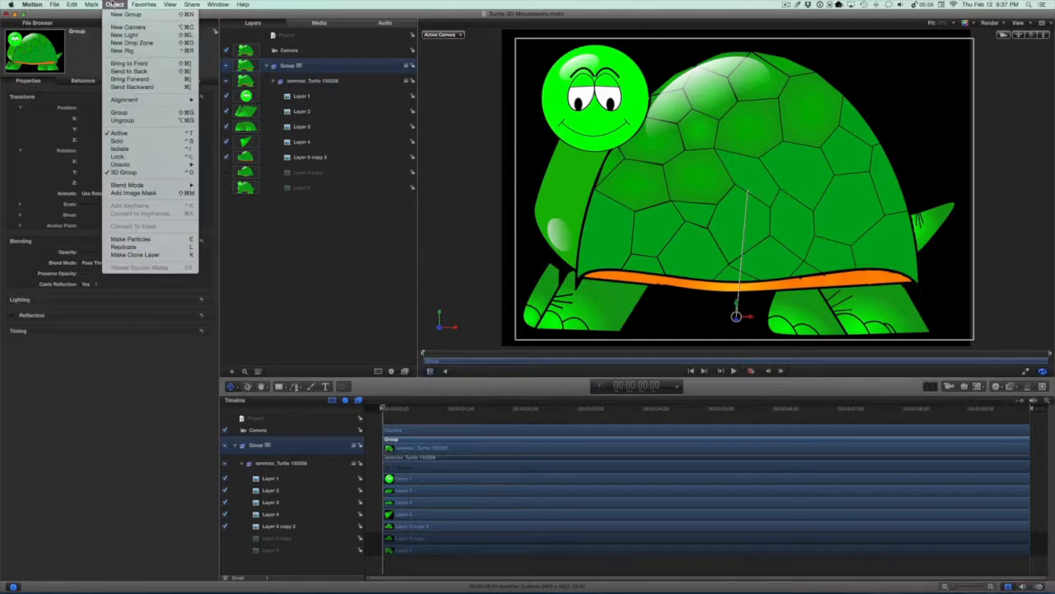
left_click(132, 172)
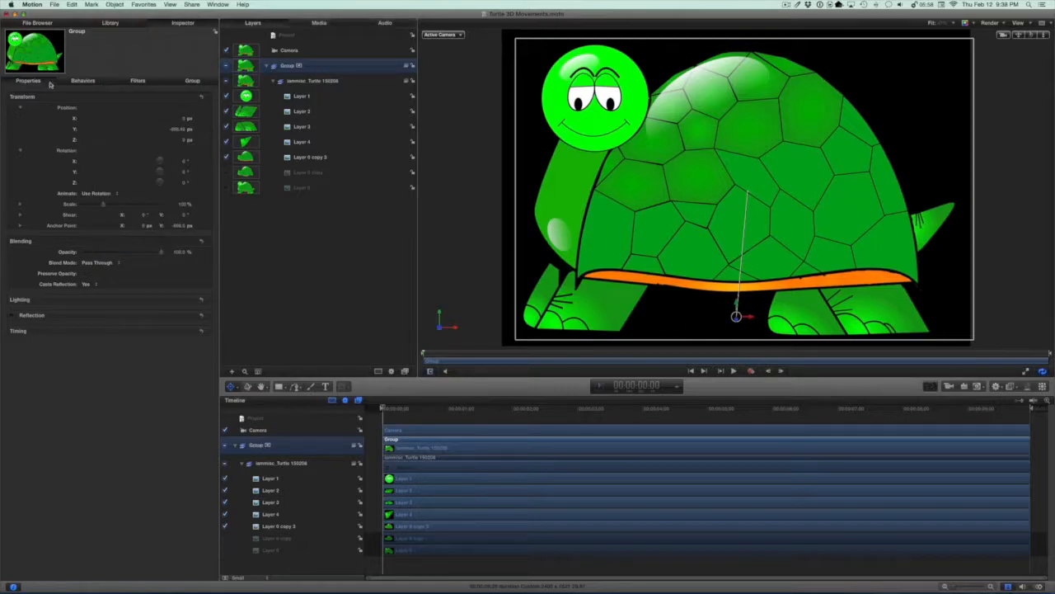
Add X rotation keyframes to the Group at the first frame and at 00:00:09:28, and return to the first frame.
left_click(198, 162)
left_click_drag(383, 408, 1030, 413)
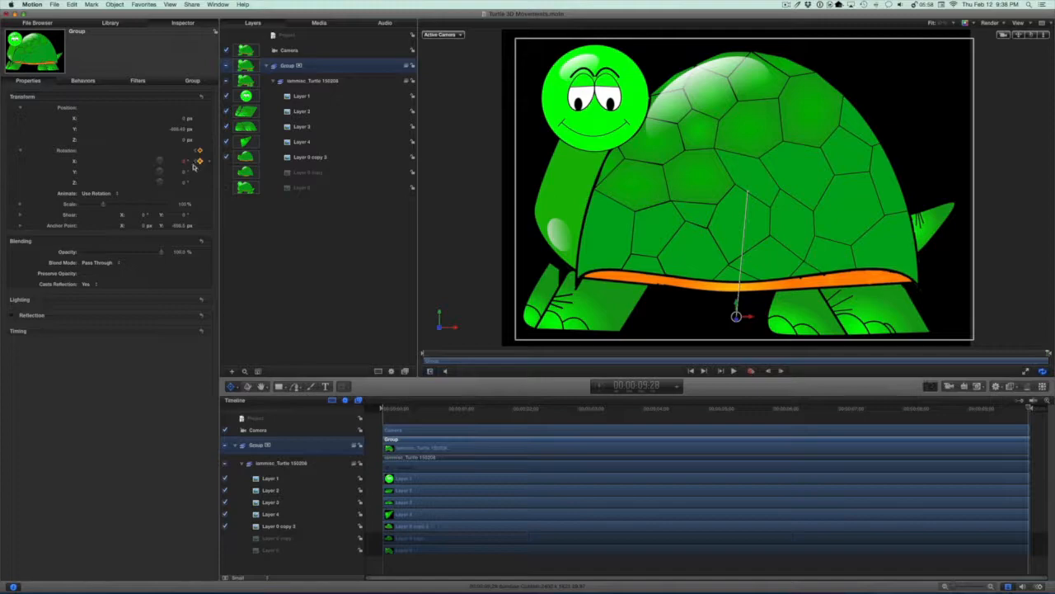
key("Home")
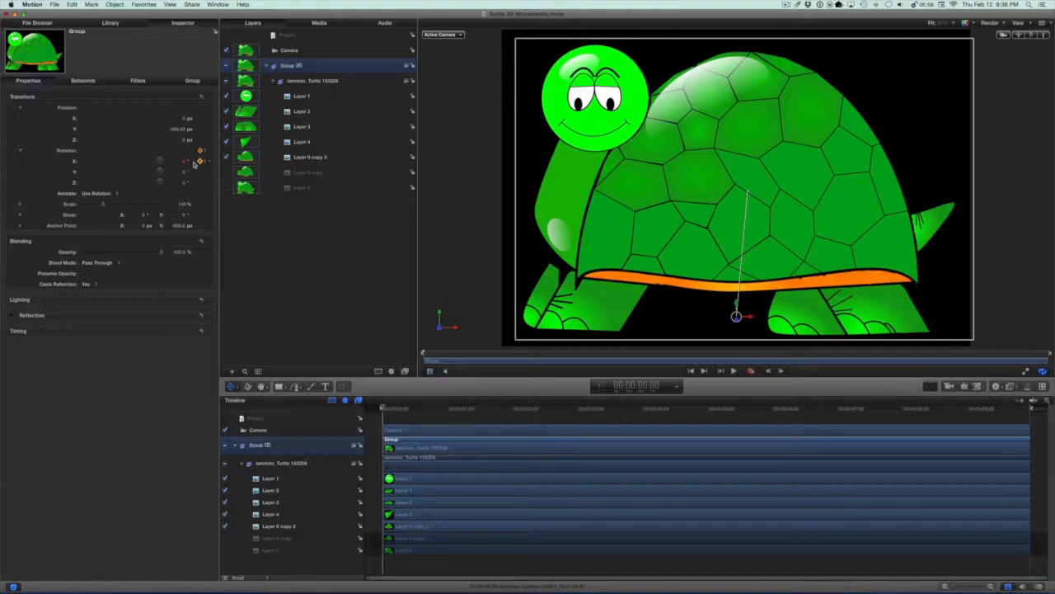
key("End")
key("Home")
Try tilting the Group about its X axis with the 3D Transform tool, and reset the X rotation to 0°.
left_click(247, 387)
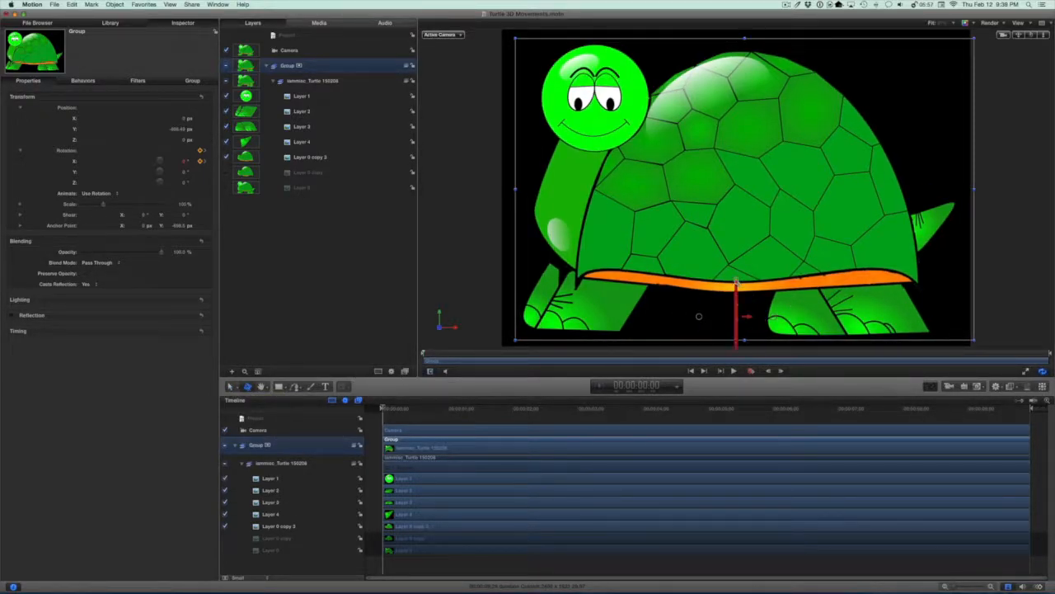
mouse_move(736, 282)
left_mouse_down()
mouse_move(738, 329)
mouse_move(746, 263)
mouse_move(750, 298)
mouse_move(750, 262)
mouse_move(753, 278)
left_mouse_up()
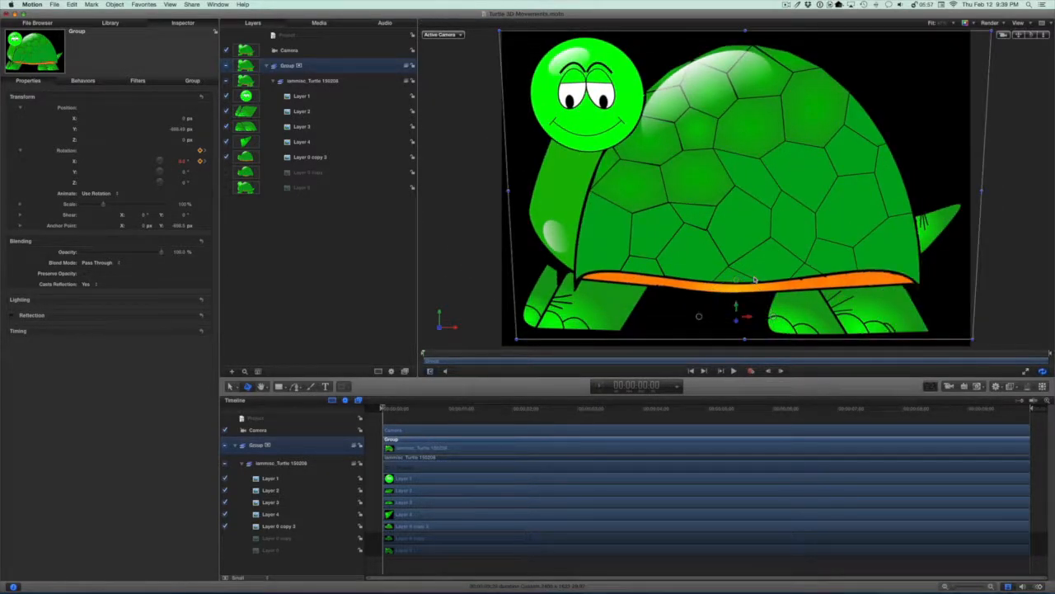
double_click(180, 162)
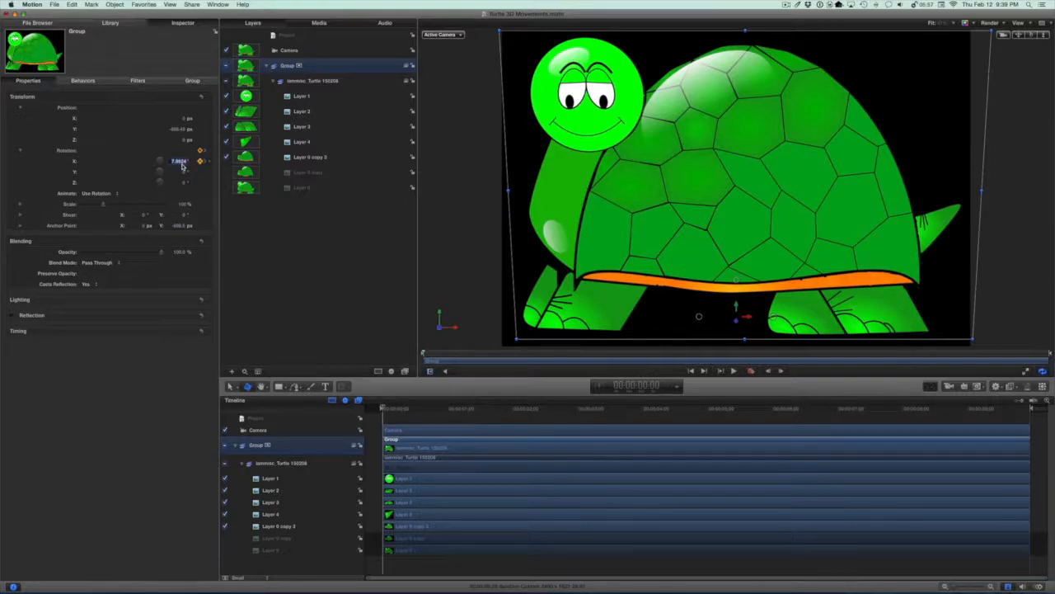
type("0")
key("Return")
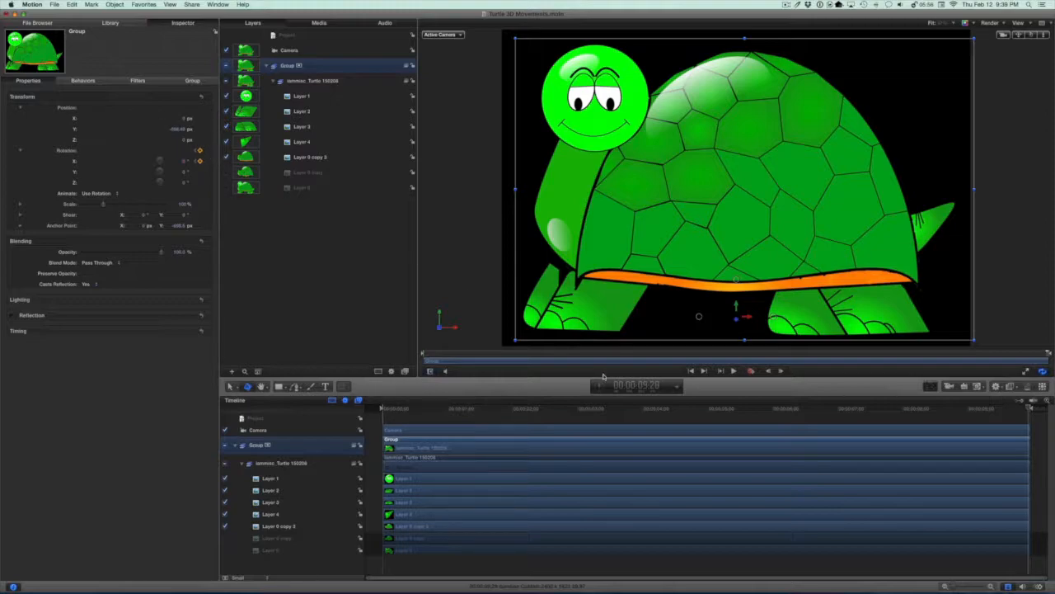
Lay the Group down at 00:00:09:28 by setting its X rotation to 90°, and play the animation from the start.
mouse_move(736, 282)
left_mouse_down()
mouse_move(736, 334)
mouse_move(737, 266)
left_mouse_up()
key("super+shift+a")
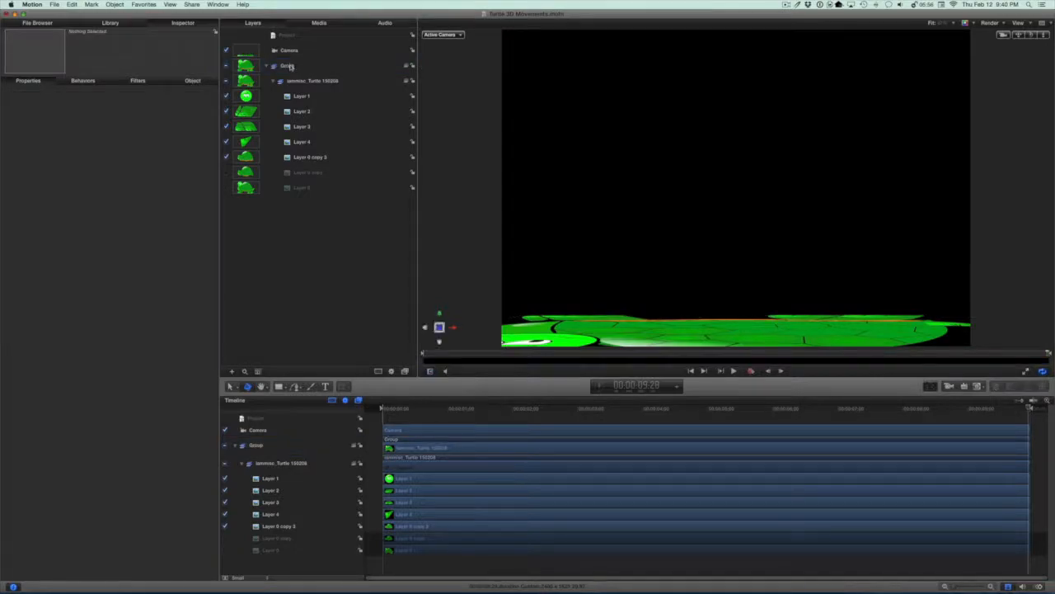
left_click(288, 66)
key("BackSpace")
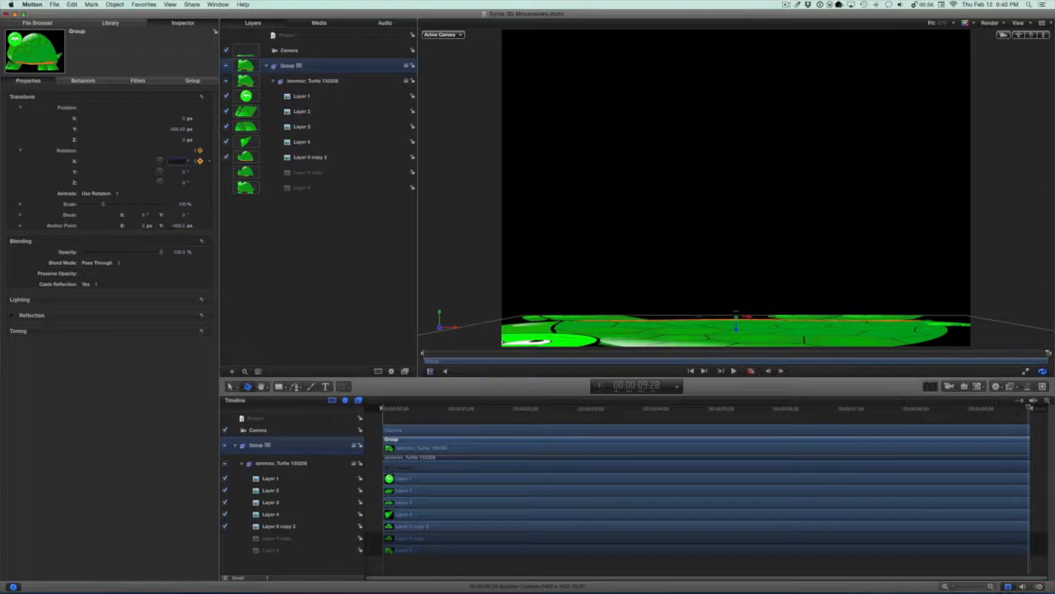
key("Return")
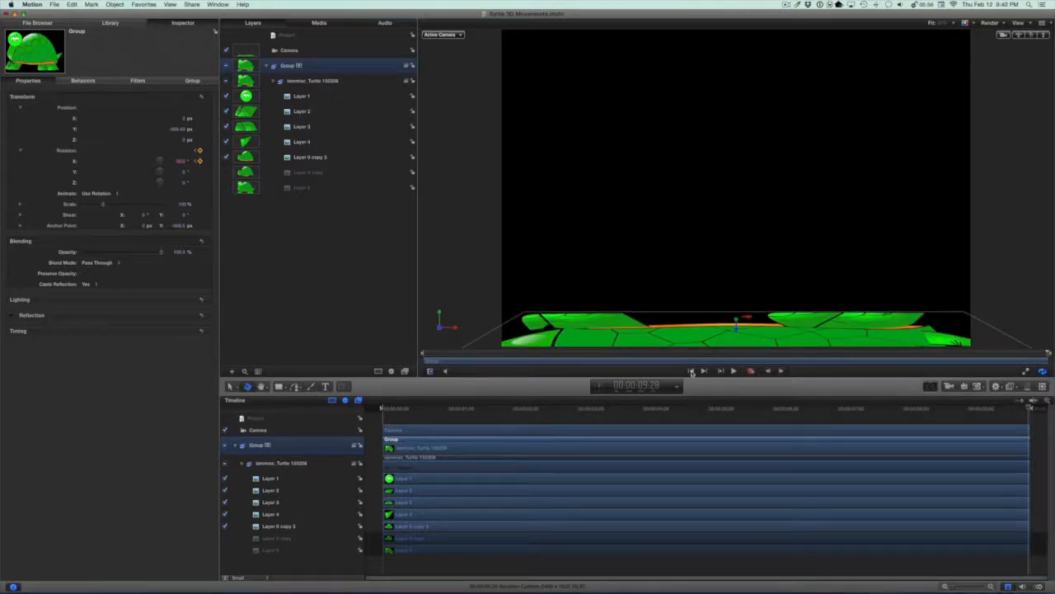
left_click(692, 371)
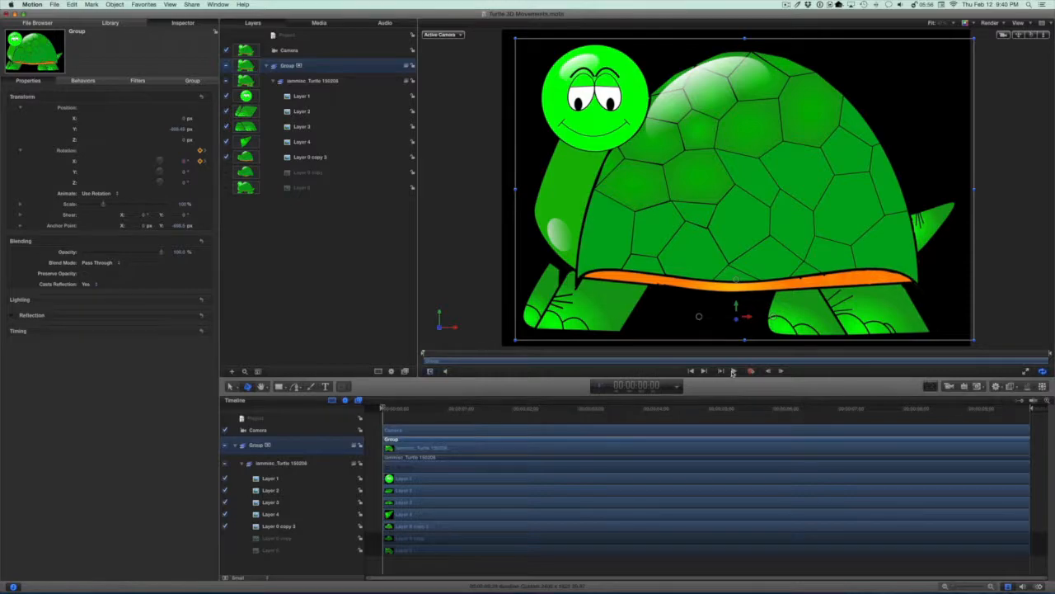
left_click(733, 371)
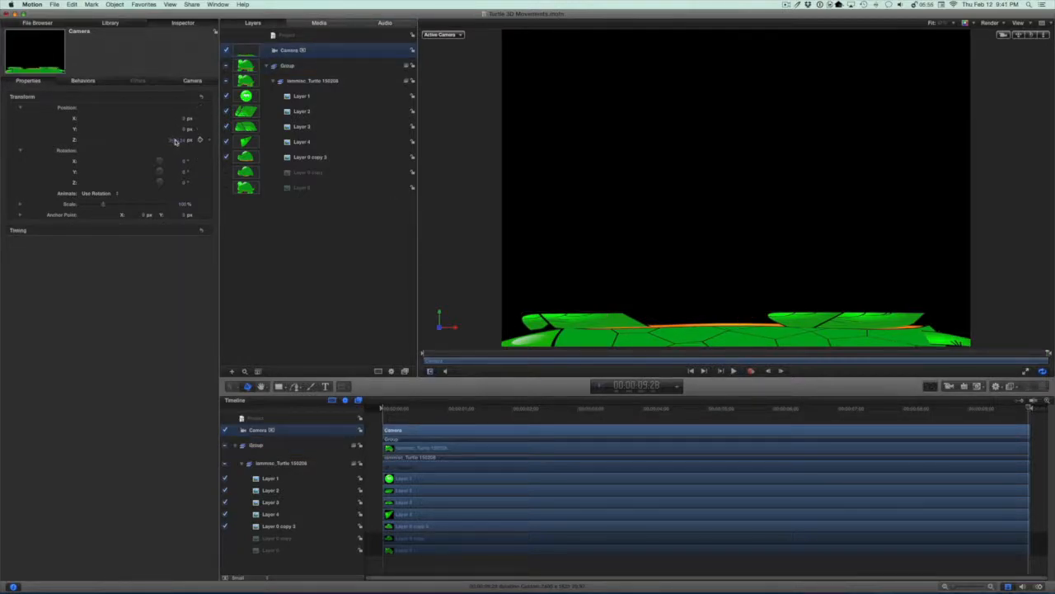
Increase the camera's Z position to bring the whole fallen turtle into frame, and play the animation.
left_click_drag(175, 141, 200, 141)
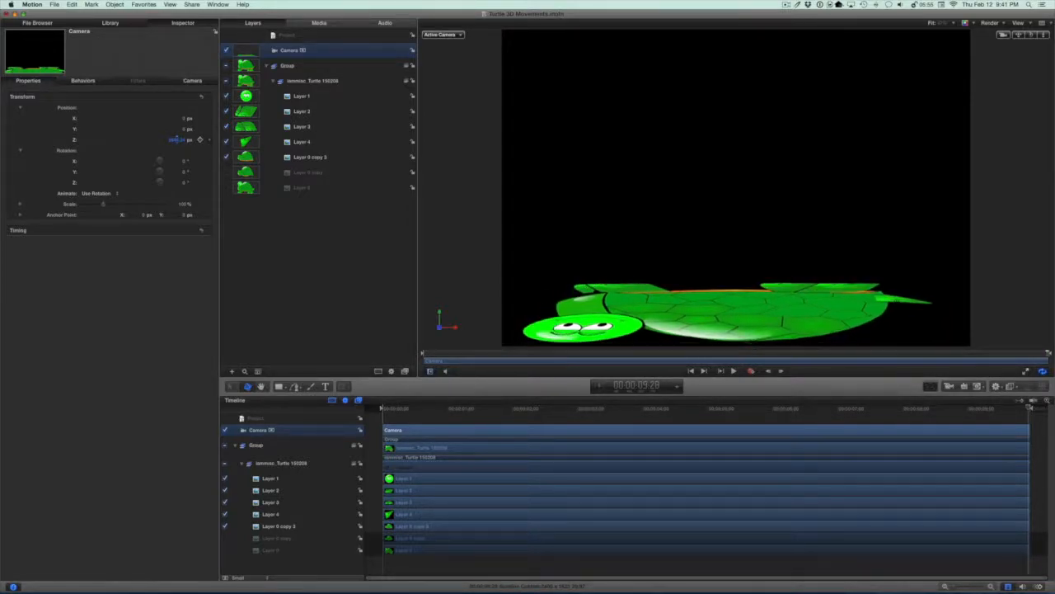
left_click(733, 371)
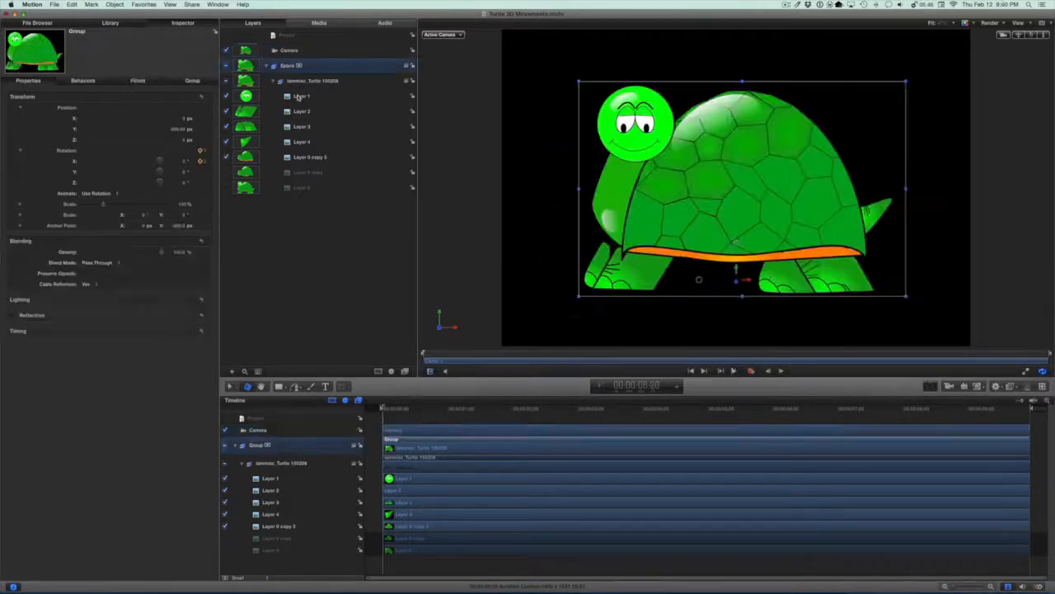
Apply the Point At behavior from the Basic Motion behaviors to Layer 1, the turtle's head.
left_click(298, 97)
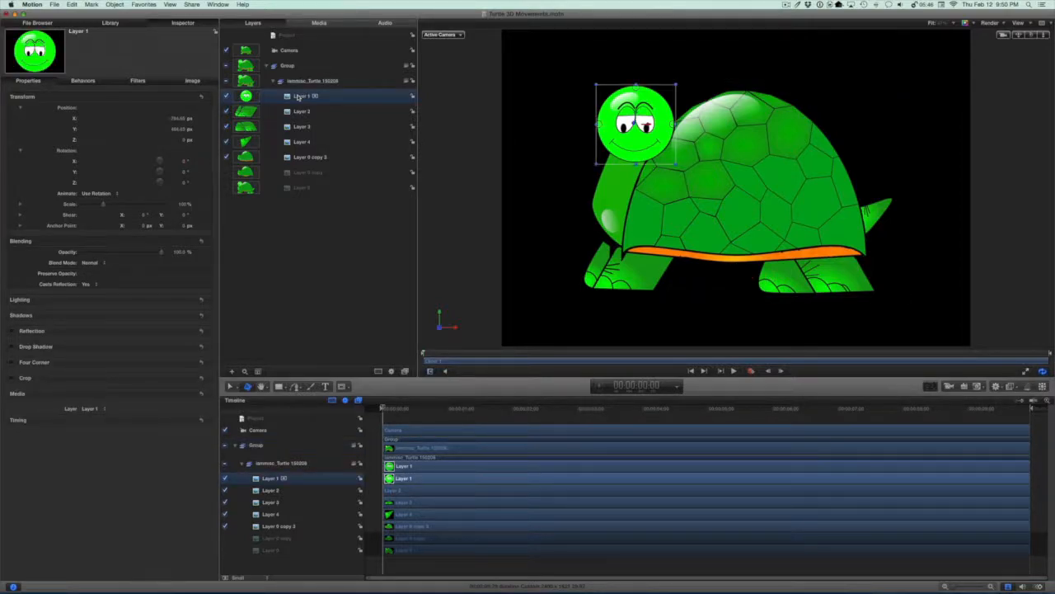
left_click(84, 80)
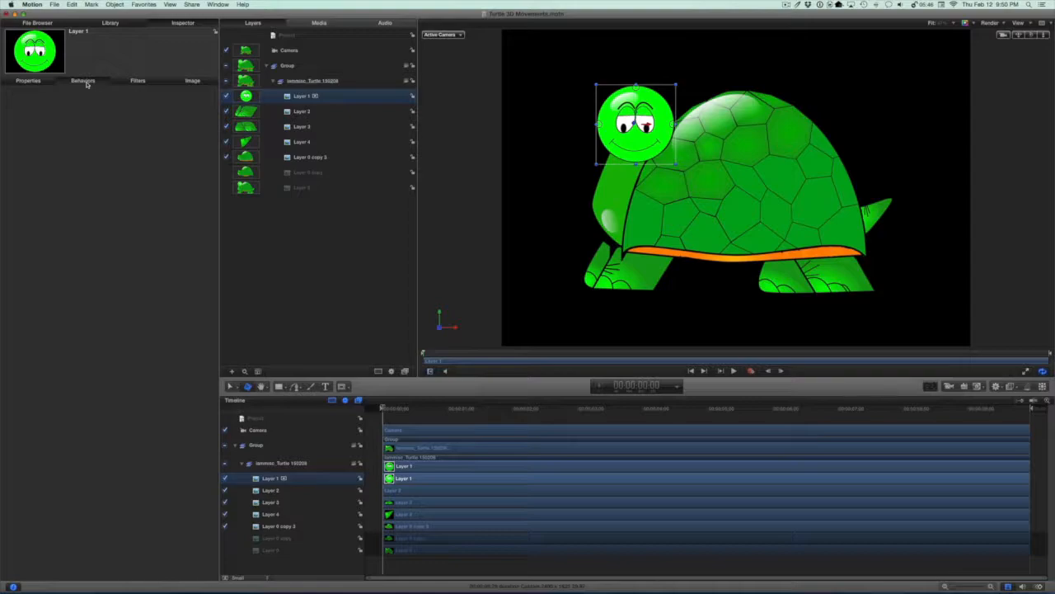
left_click(111, 24)
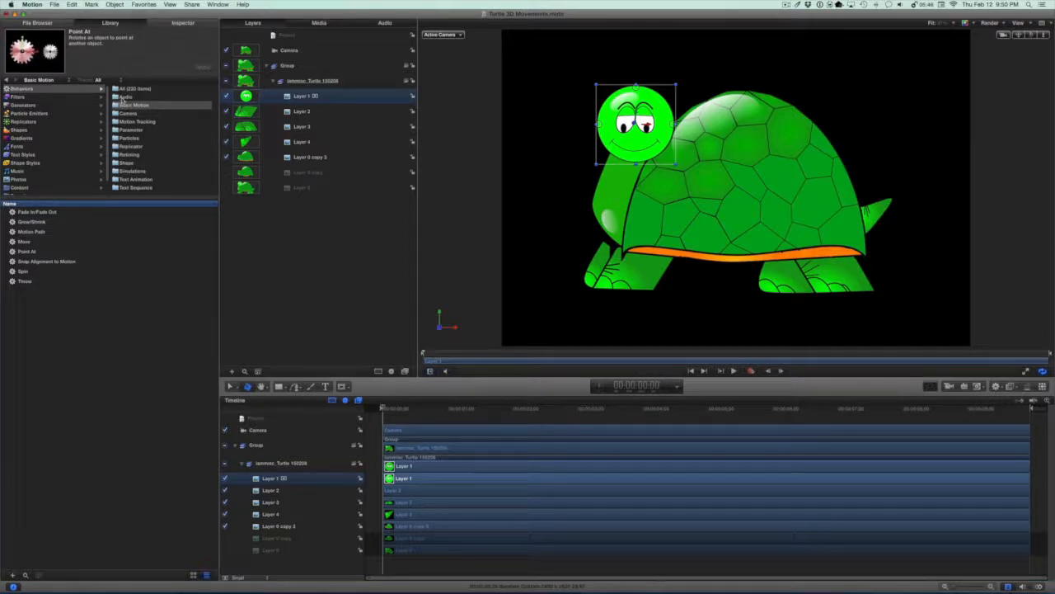
left_click(122, 97)
left_click(134, 105)
left_click(25, 251)
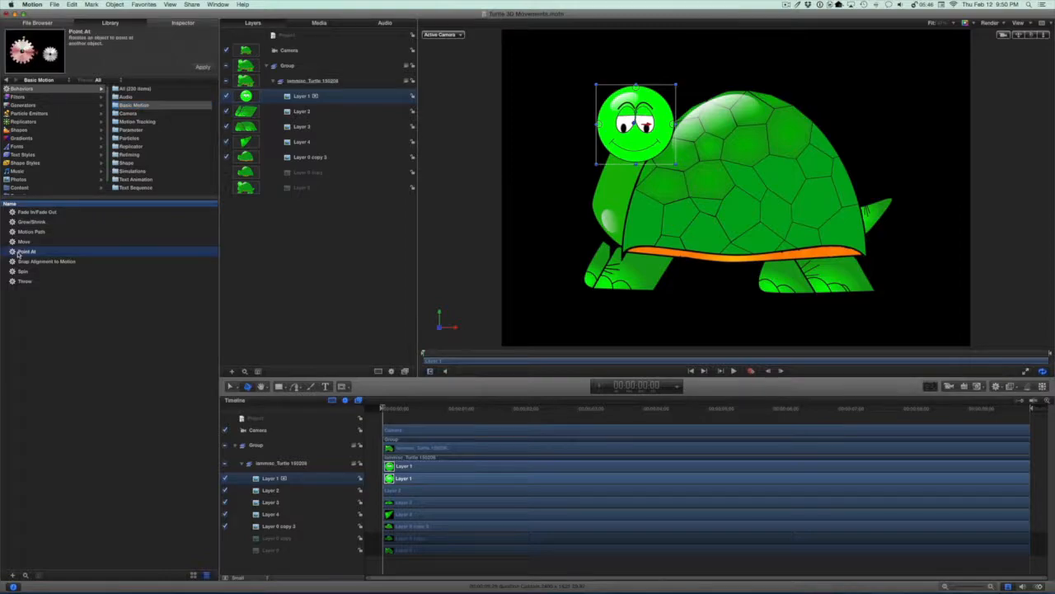
left_click_drag(25, 251, 302, 96)
Set the Camera as the target object of the Point At behavior on Layer 1, the turtle's head.
left_click(299, 51)
left_click(300, 96)
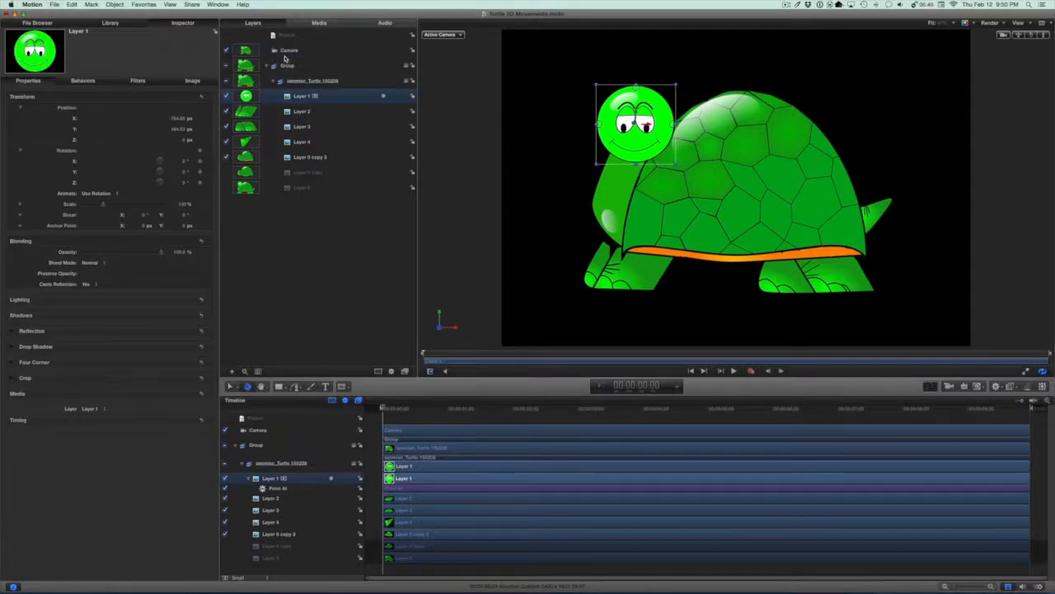
left_click(82, 81)
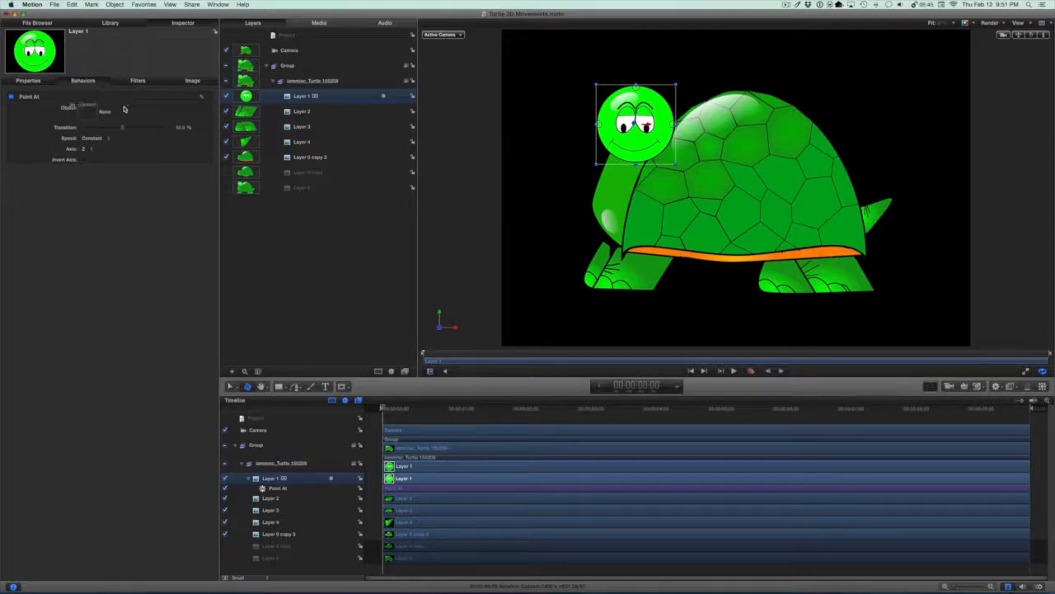
left_click_drag(89, 114, 91, 114)
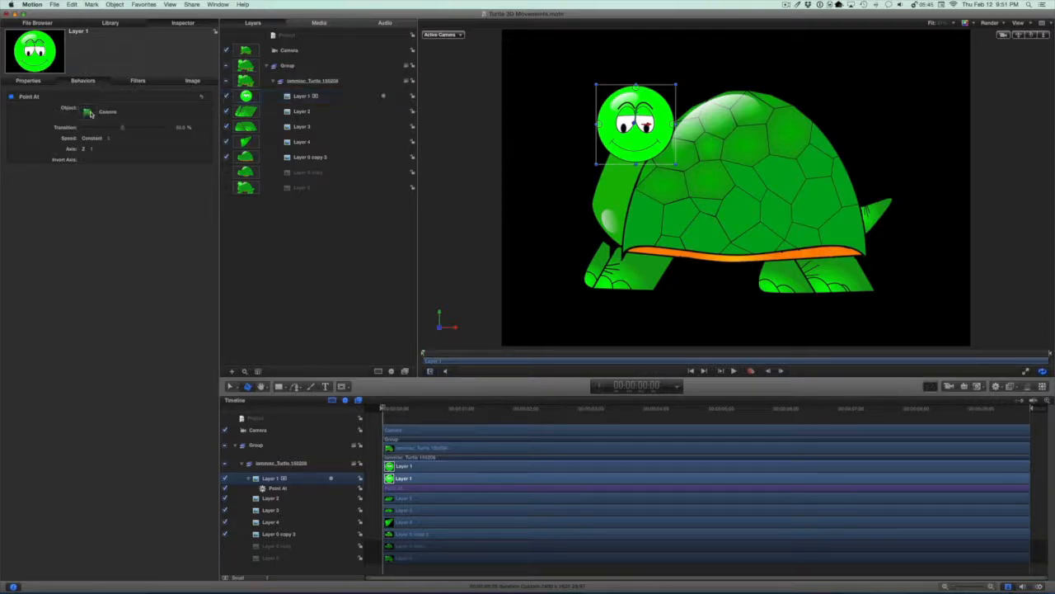
Play the animation through the active camera and in the Perspective view, and return the playhead to the project start.
left_click(734, 371)
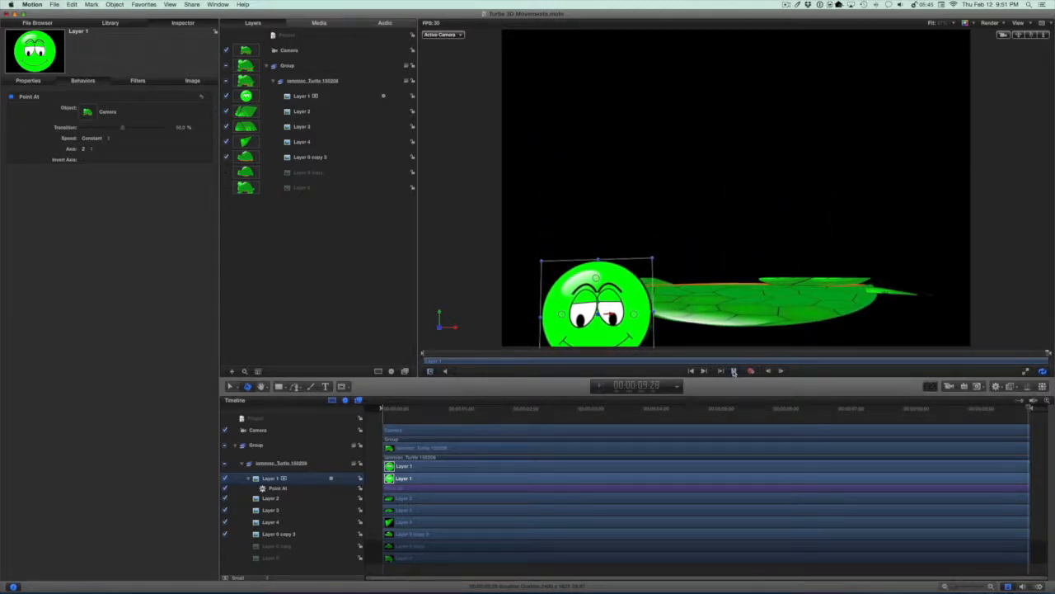
left_click(441, 34)
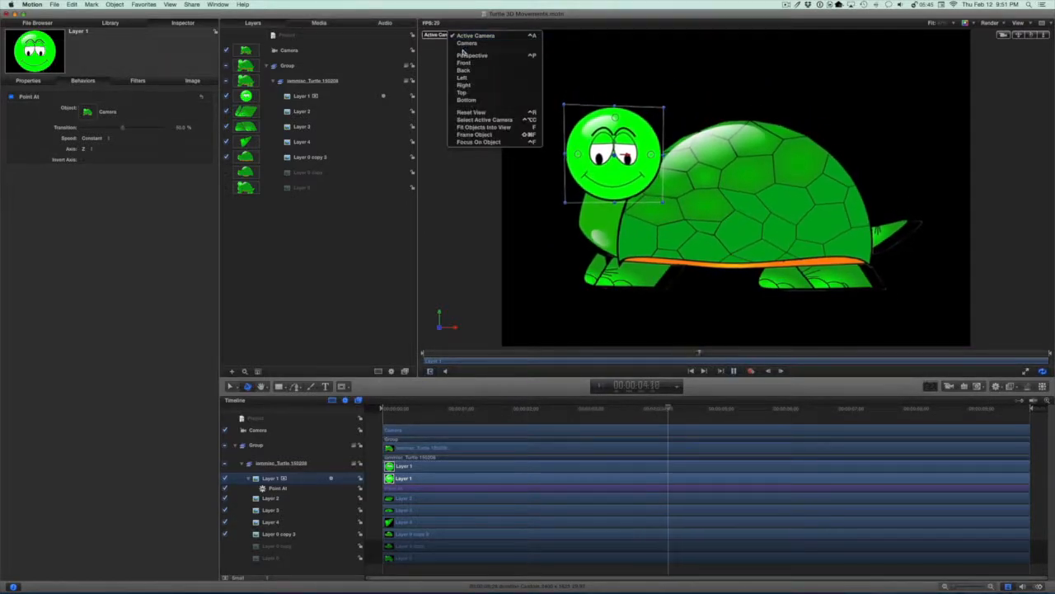
left_click(463, 55)
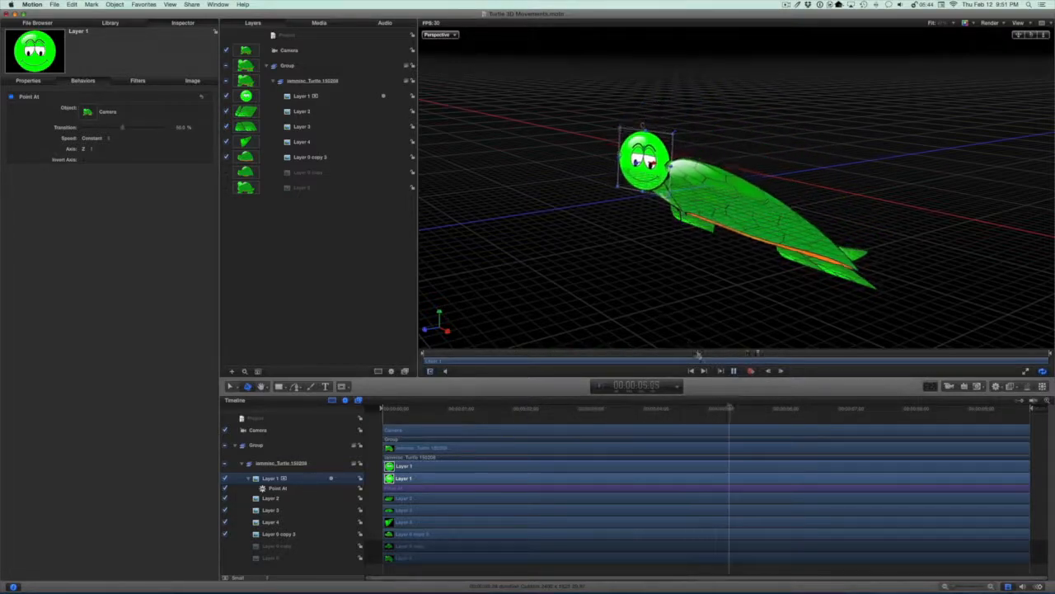
left_click(733, 371)
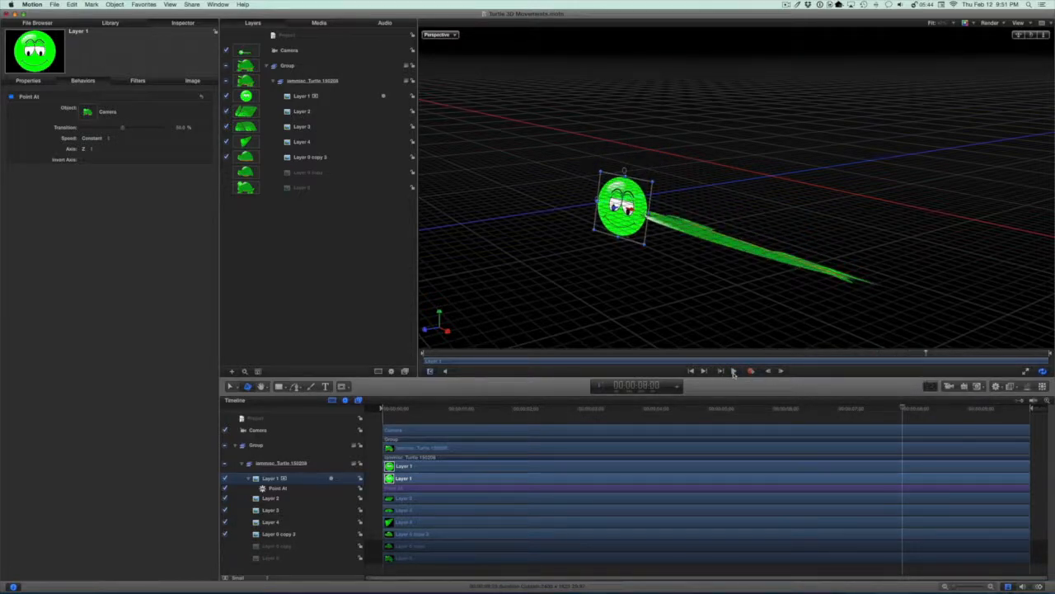
left_click(692, 371)
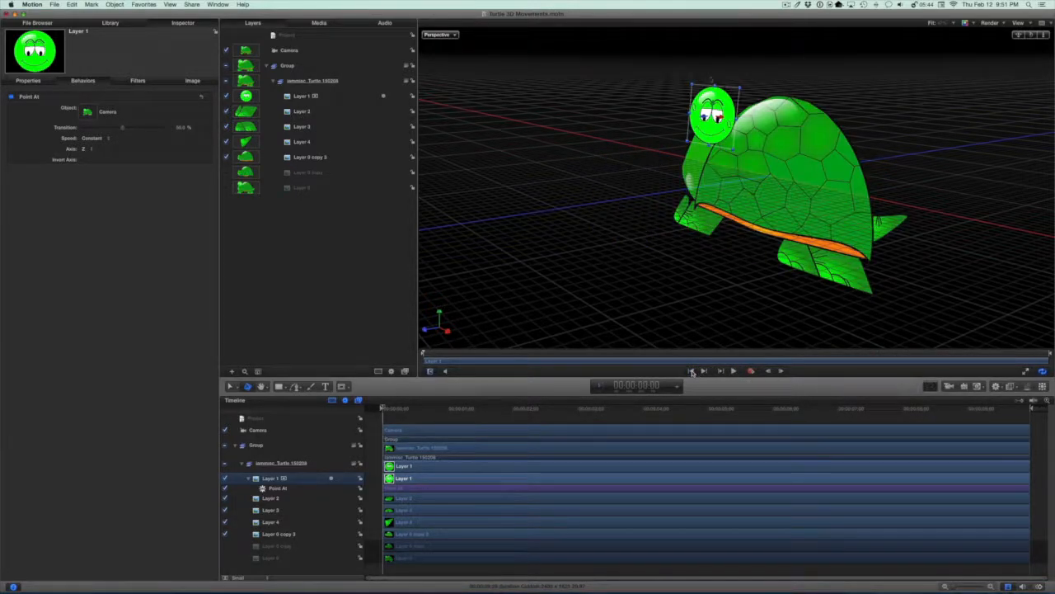